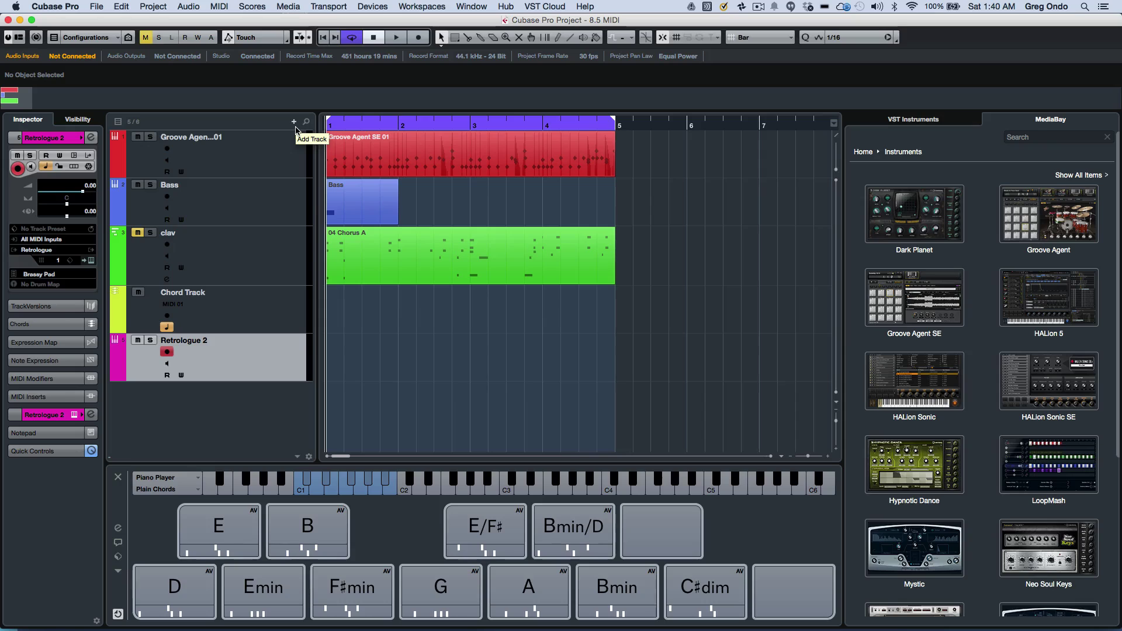
# Step: Open the Groove Agent SE 01 part and shorten the long D1 snare note in bar 1 to 0.0.2.0
pyautogui.doubleClick(438, 158)
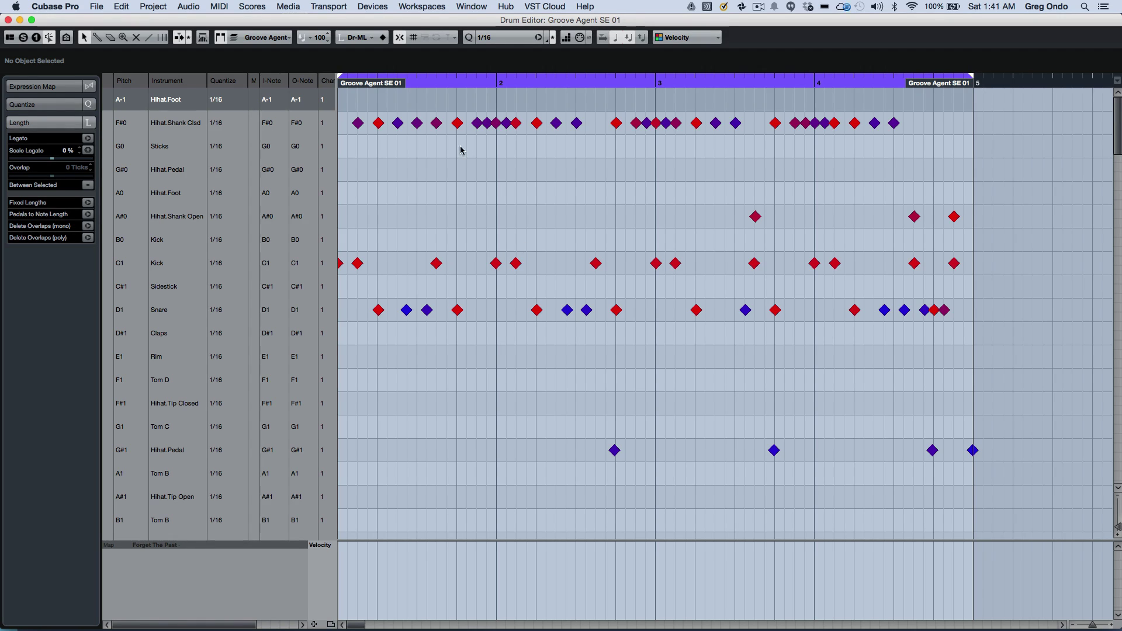
pyautogui.click(384, 38)
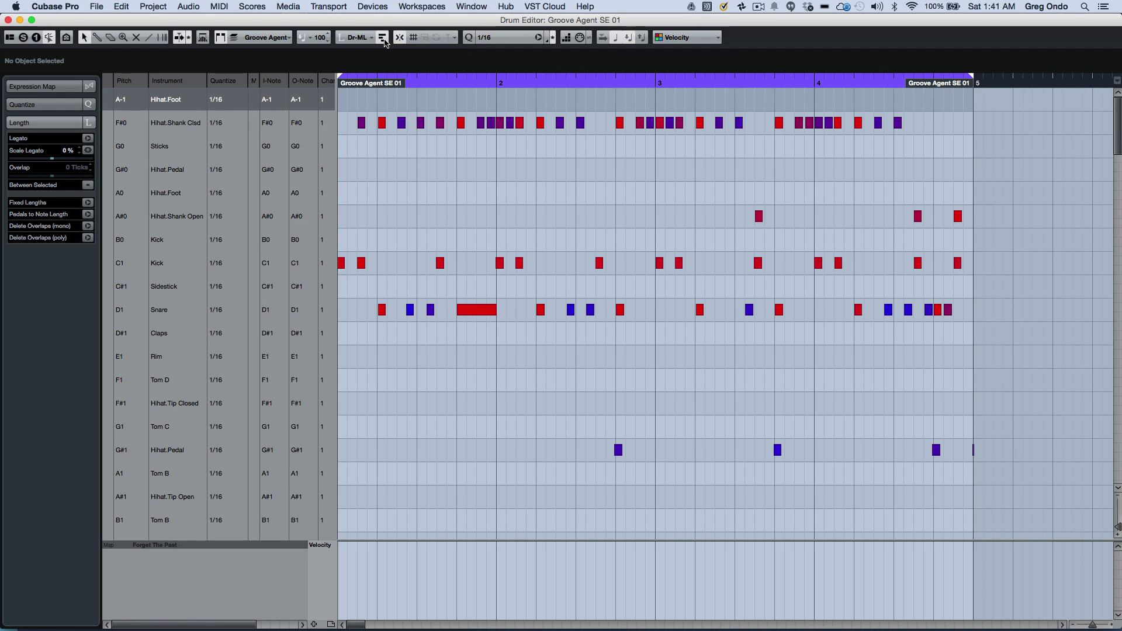
pyautogui.moveTo(496, 308); pyautogui.dragTo(476, 310)
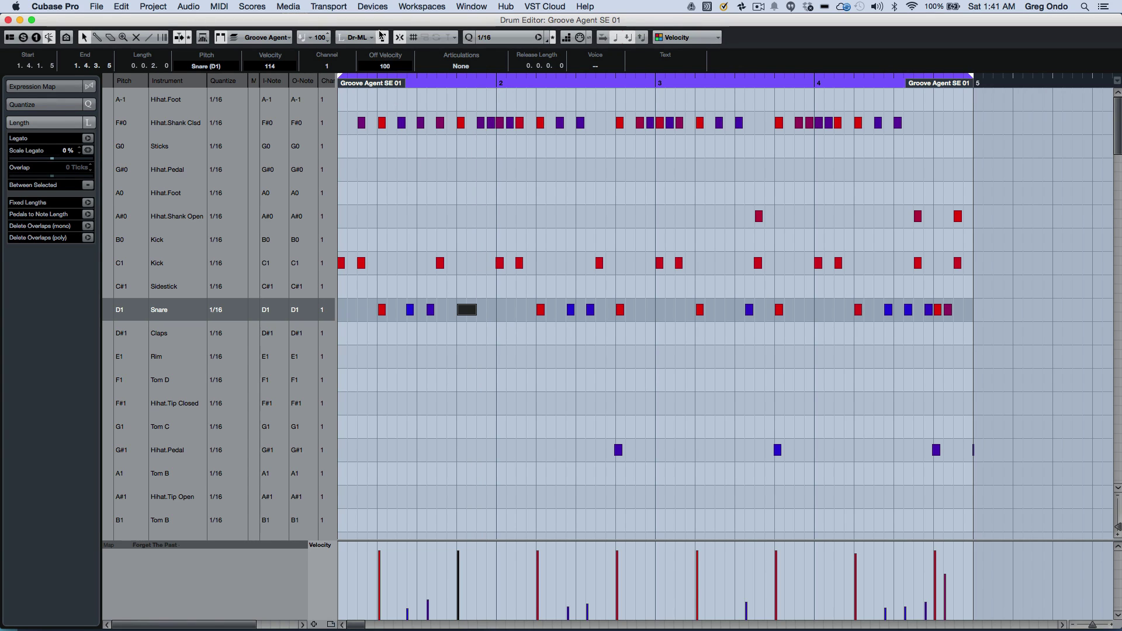
# Step: Switch the drum display back to plain diamonds without note lengths
pyautogui.click(382, 37)
pyautogui.click(382, 38)
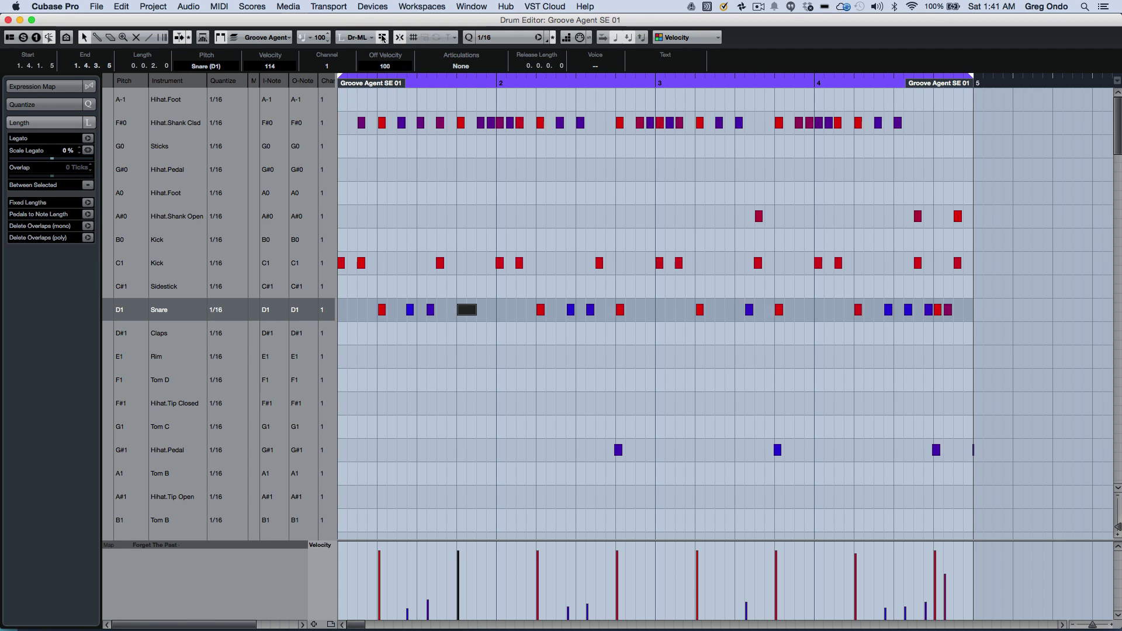
pyautogui.click(383, 37)
pyautogui.click(383, 38)
pyautogui.click(383, 38)
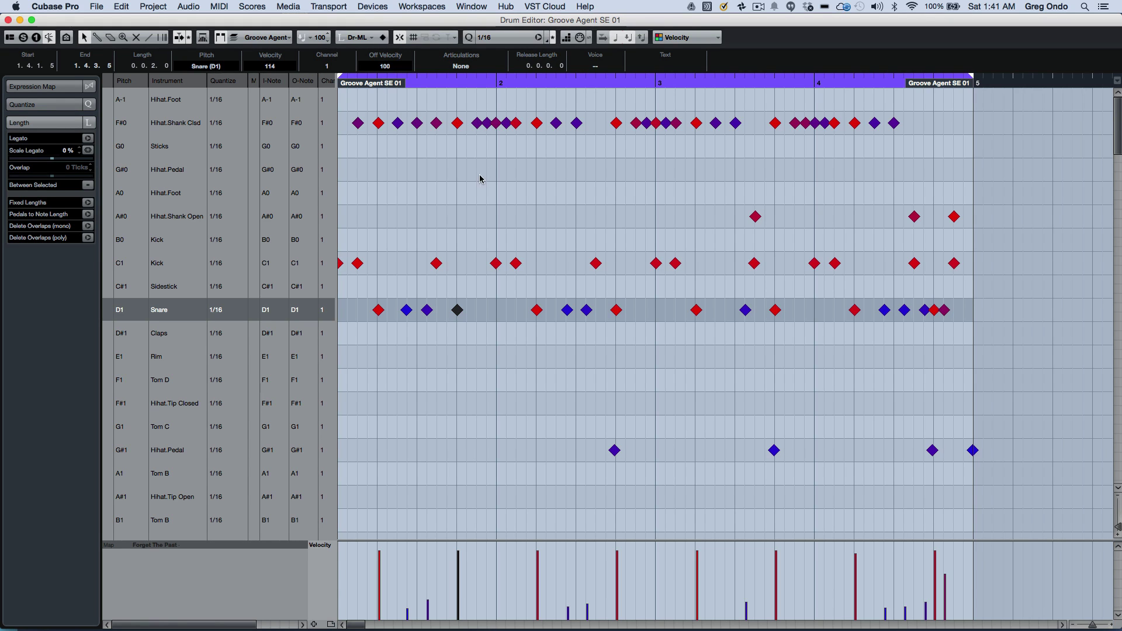
pyautogui.rightClick(425, 173)
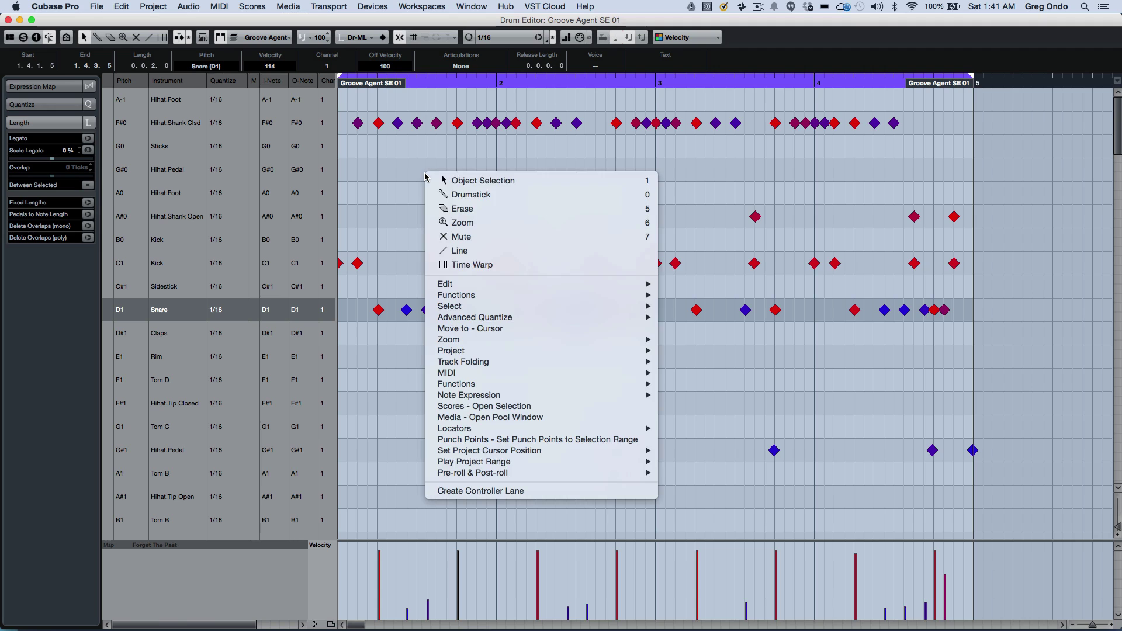
pyautogui.click(525, 185)
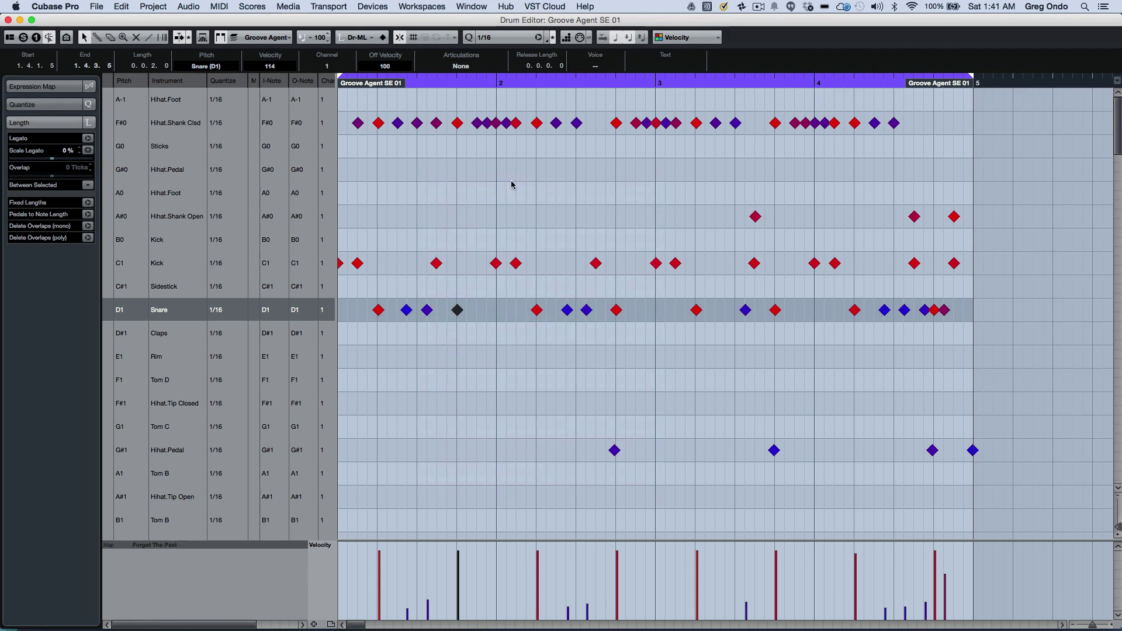
pyautogui.click(416, 170)
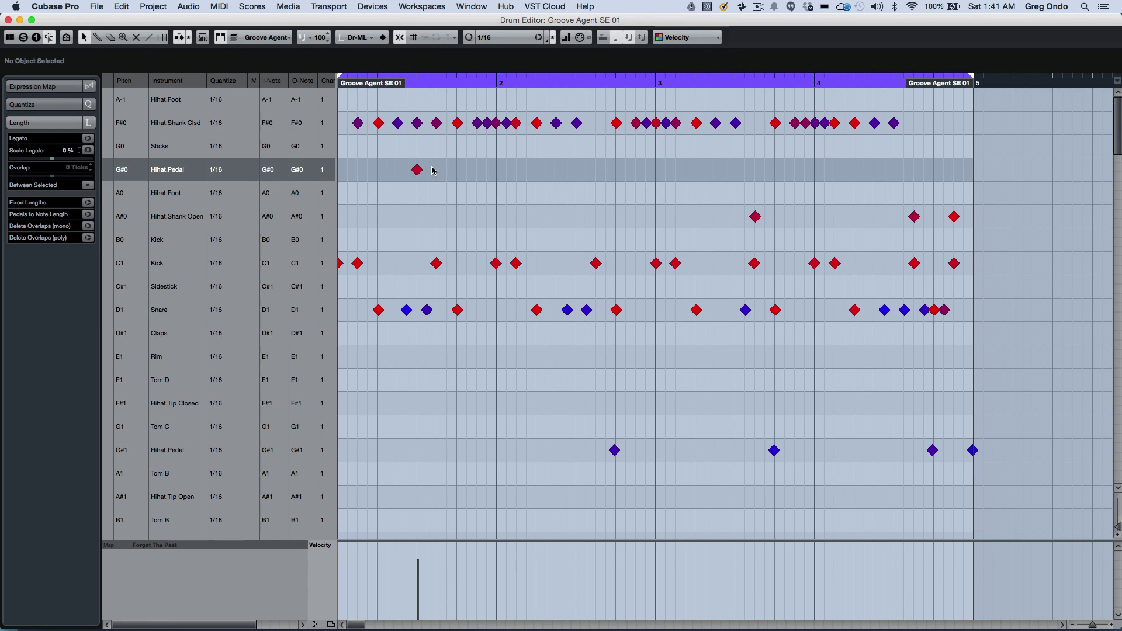
pyautogui.click(436, 170)
pyautogui.click(449, 170)
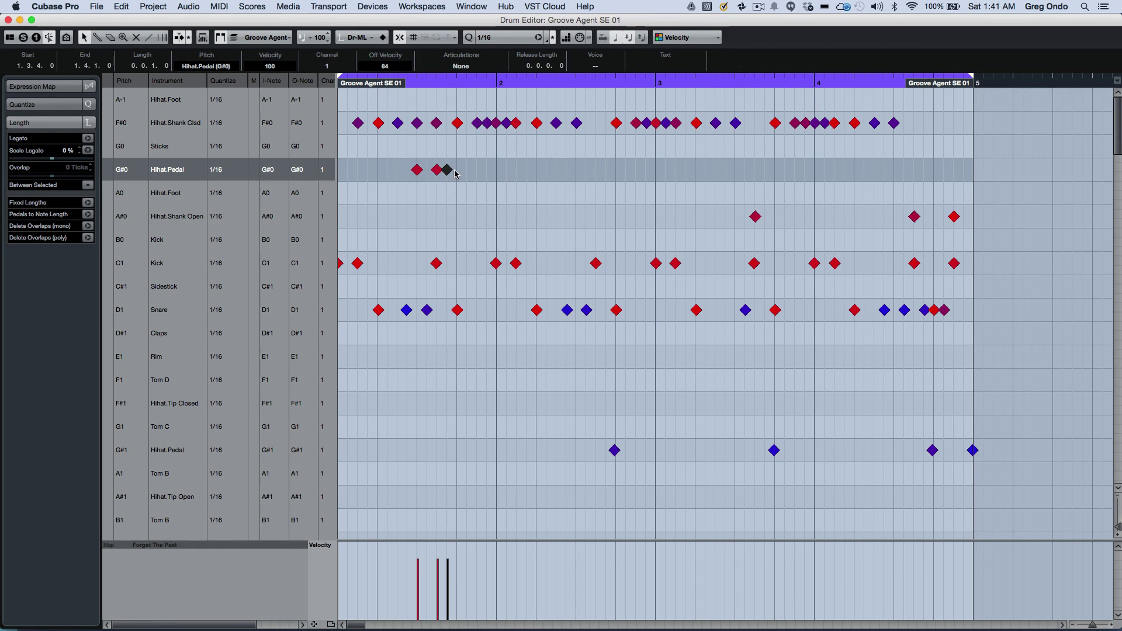
pyautogui.click(449, 171)
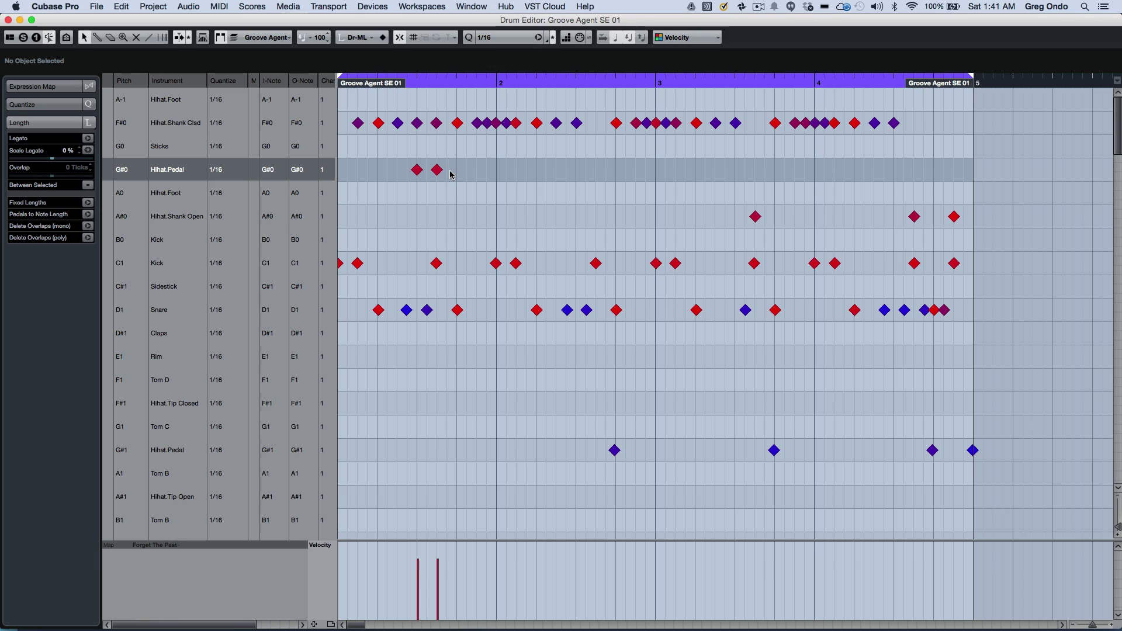
pyautogui.click(437, 171)
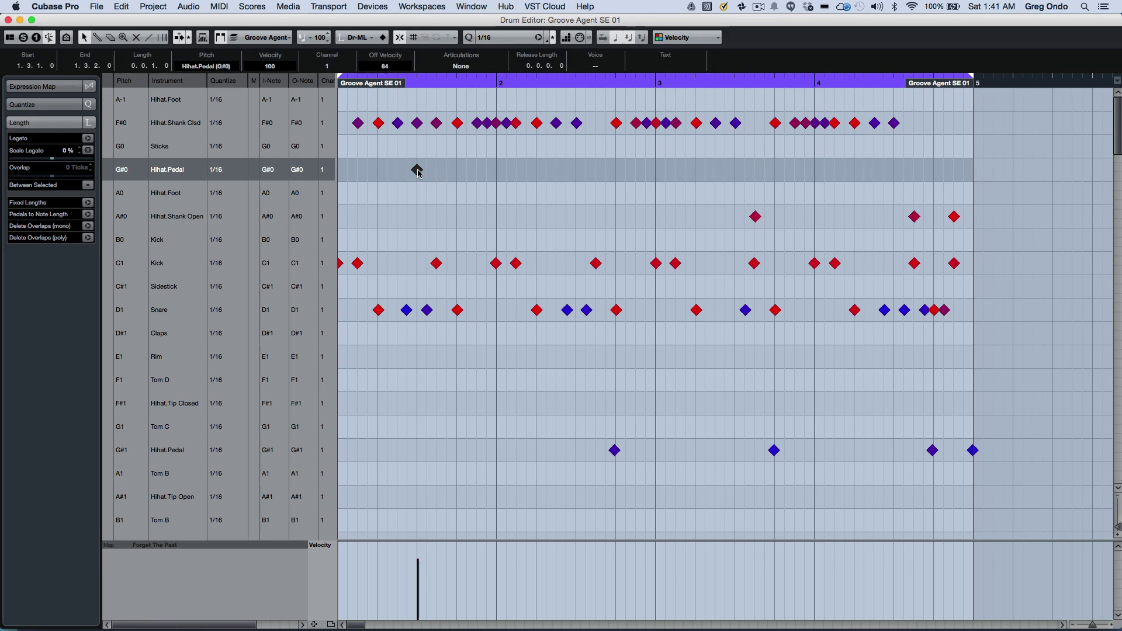
pyautogui.click(417, 171)
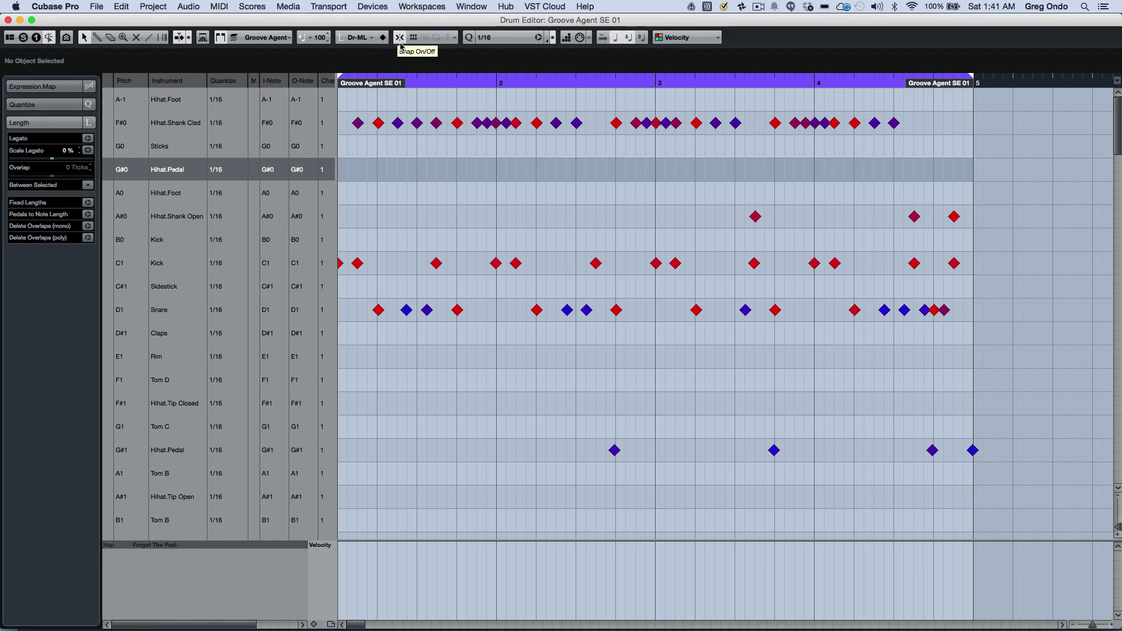
# Step: Paint a run of Hihat.Pedal notes with a velocity curve, then undo both edits
pyautogui.moveTo(497, 176); pyautogui.dragTo(655, 173)
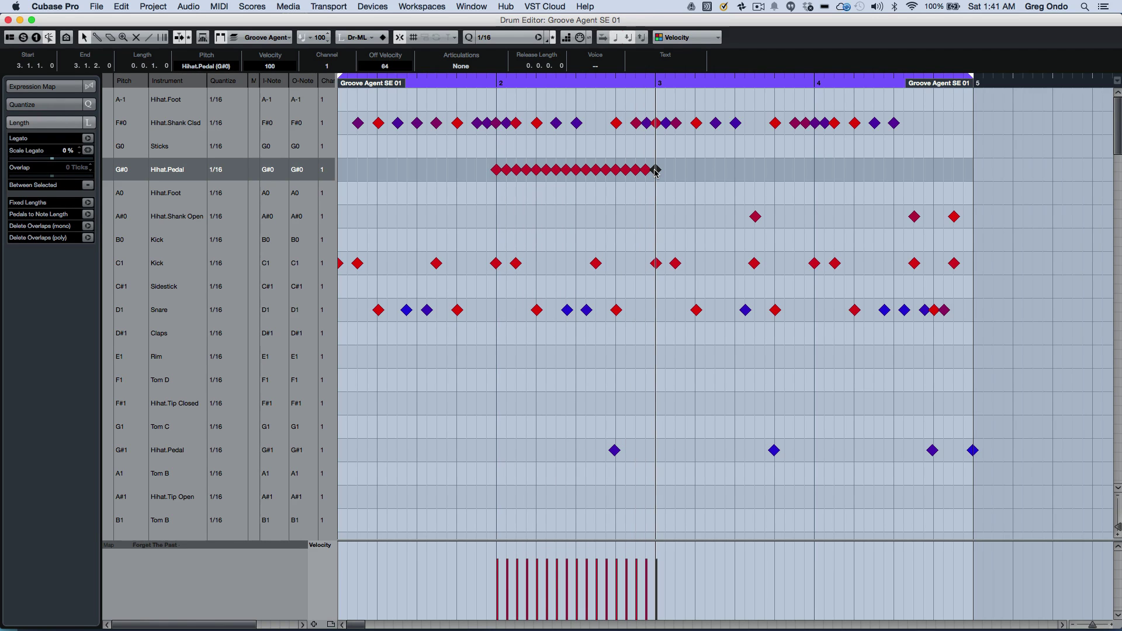
pyautogui.moveTo(655, 171); pyautogui.dragTo(653, 172)
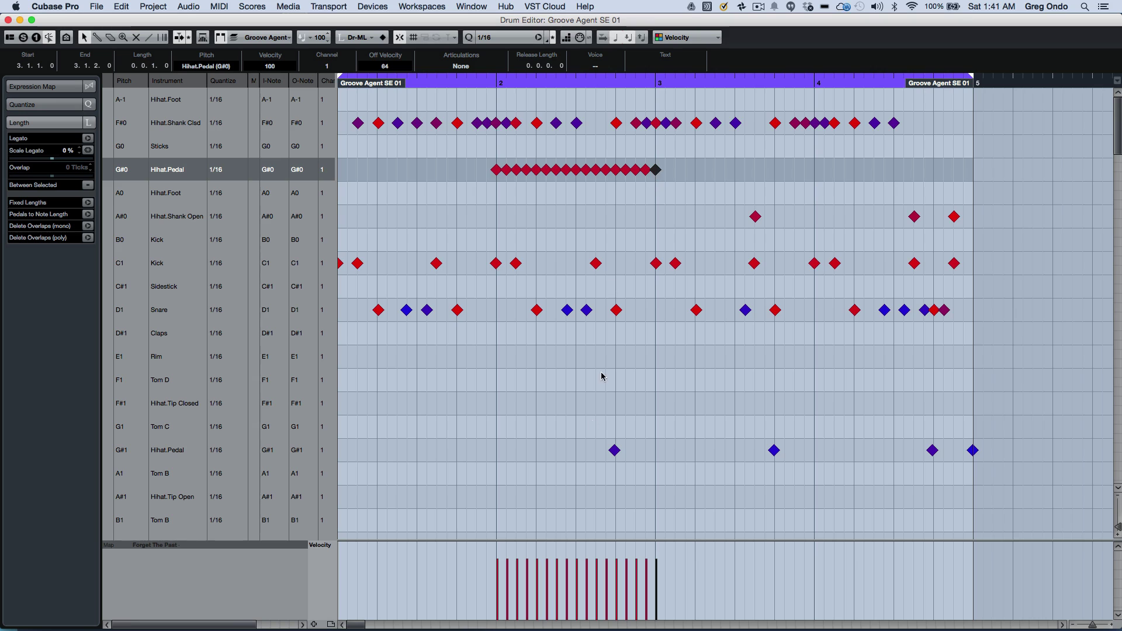
pyautogui.moveTo(517, 583)
pyautogui.mouseDown()
pyautogui.moveTo(580, 570)
pyautogui.moveTo(616, 600)
pyautogui.moveTo(631, 585)
pyautogui.moveTo(589, 587)
pyautogui.moveTo(512, 543)
pyautogui.mouseUp()
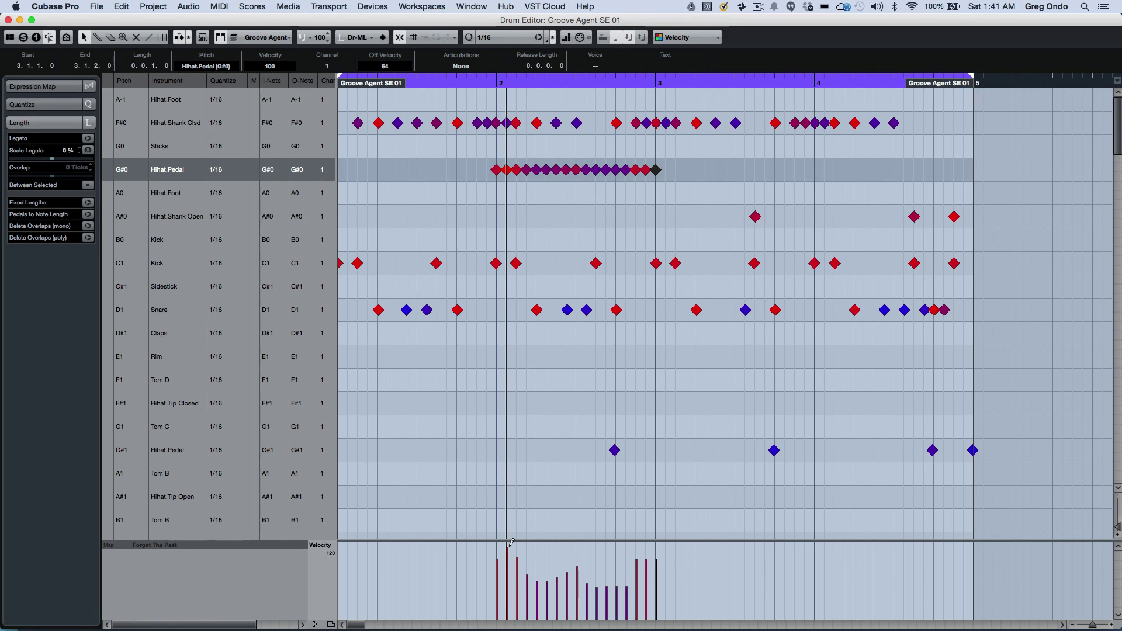
pyautogui.press('super+z')
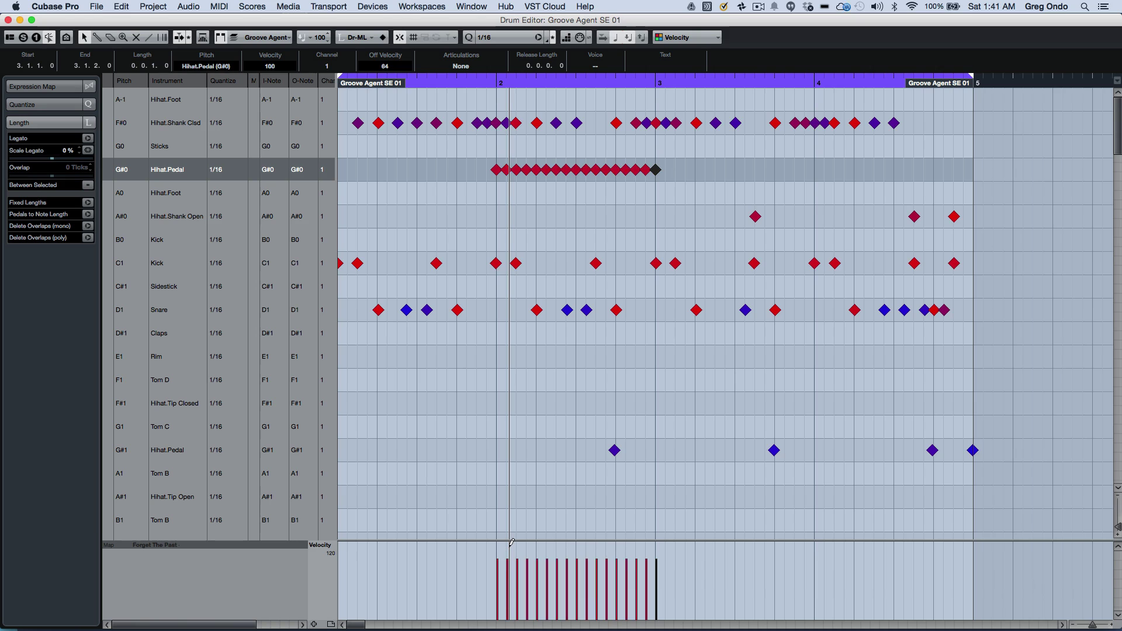
pyautogui.press('super+z')
pyautogui.press('space')
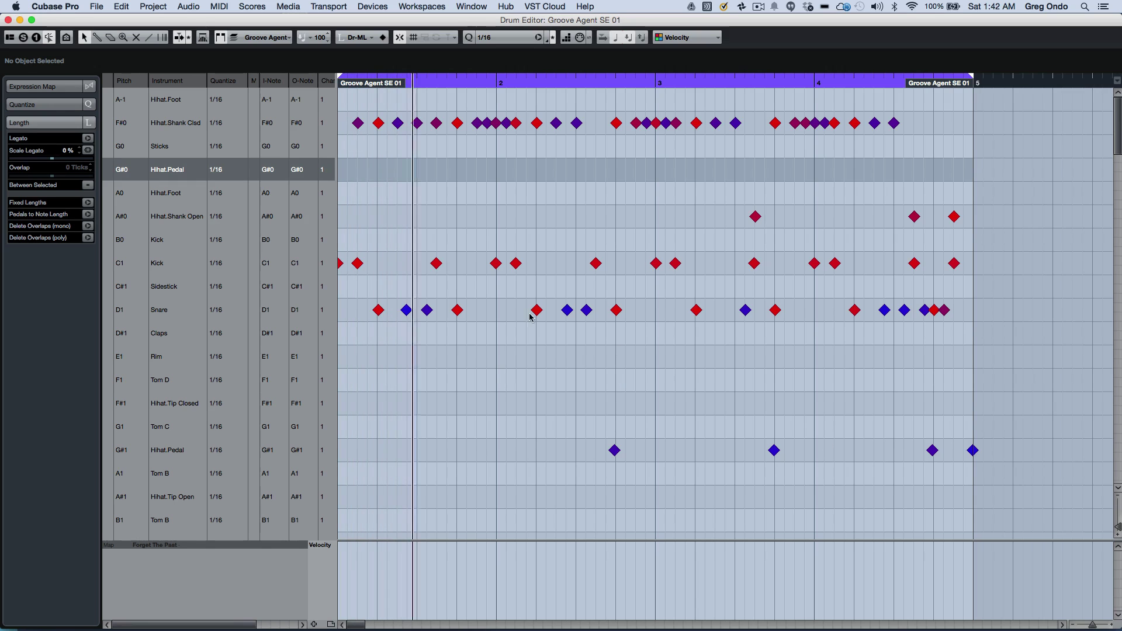
pyautogui.scroll(-1, 466, 252)
pyautogui.scroll(-10, 467, 253)
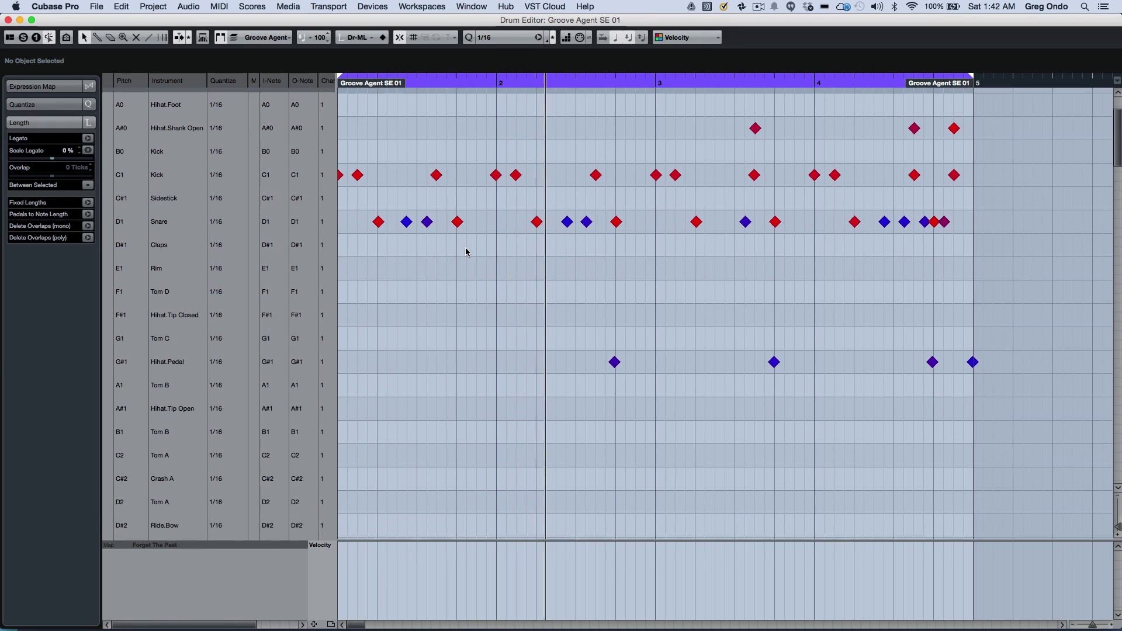
pyautogui.scroll(13, 467, 252)
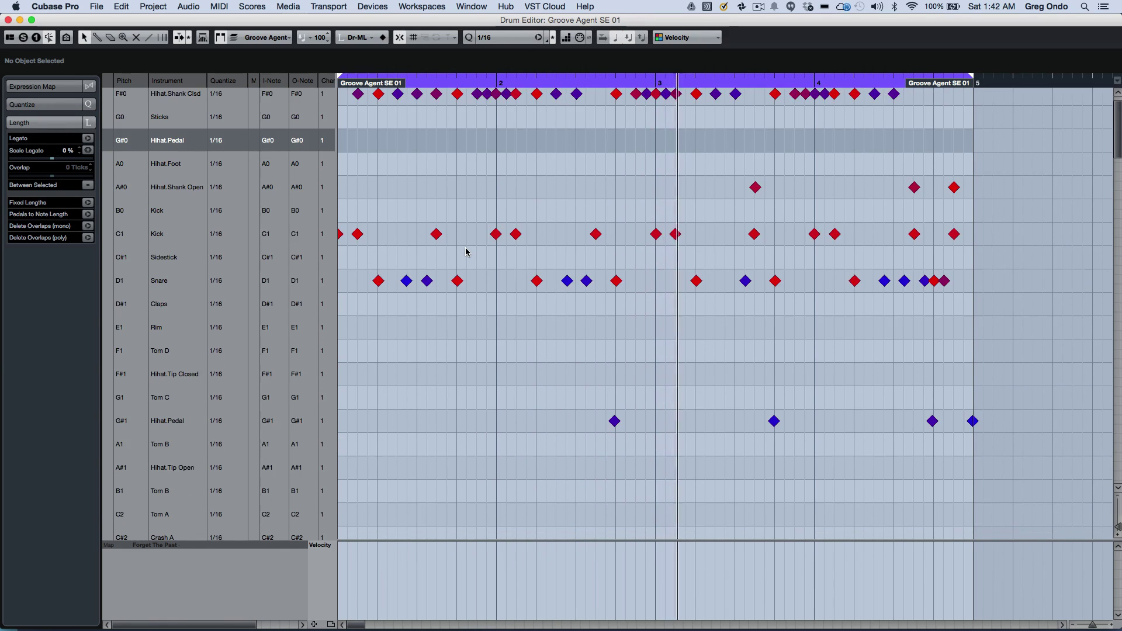
pyautogui.scroll(3, 466, 252)
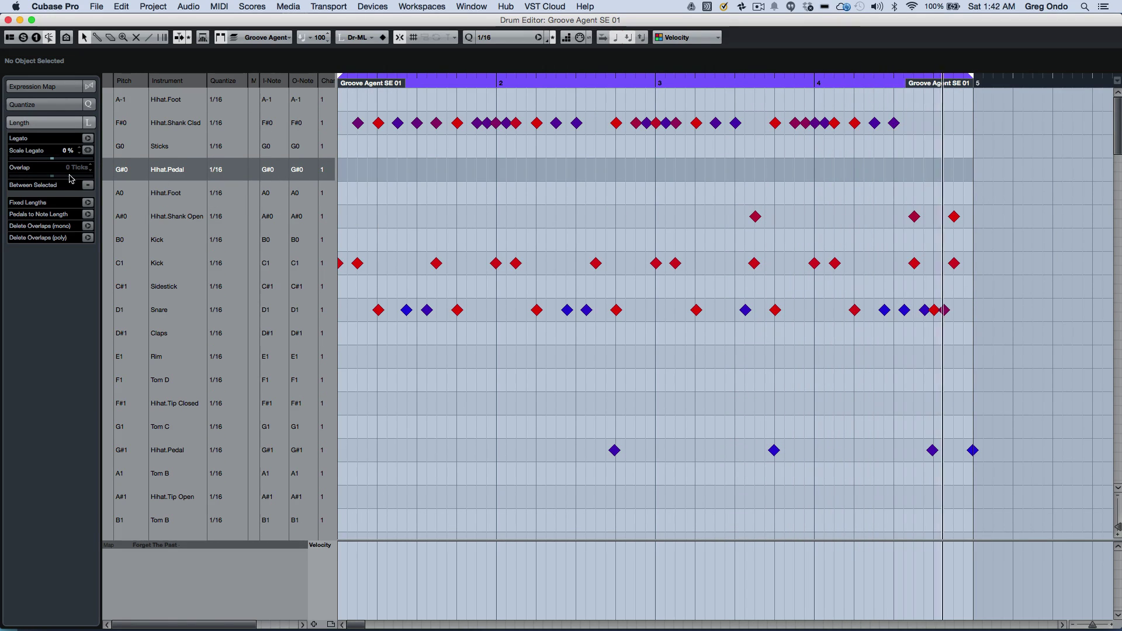
# Step: Try the drum list filters for sounds used by the instrument and sounds containing notes
pyautogui.click(73, 37)
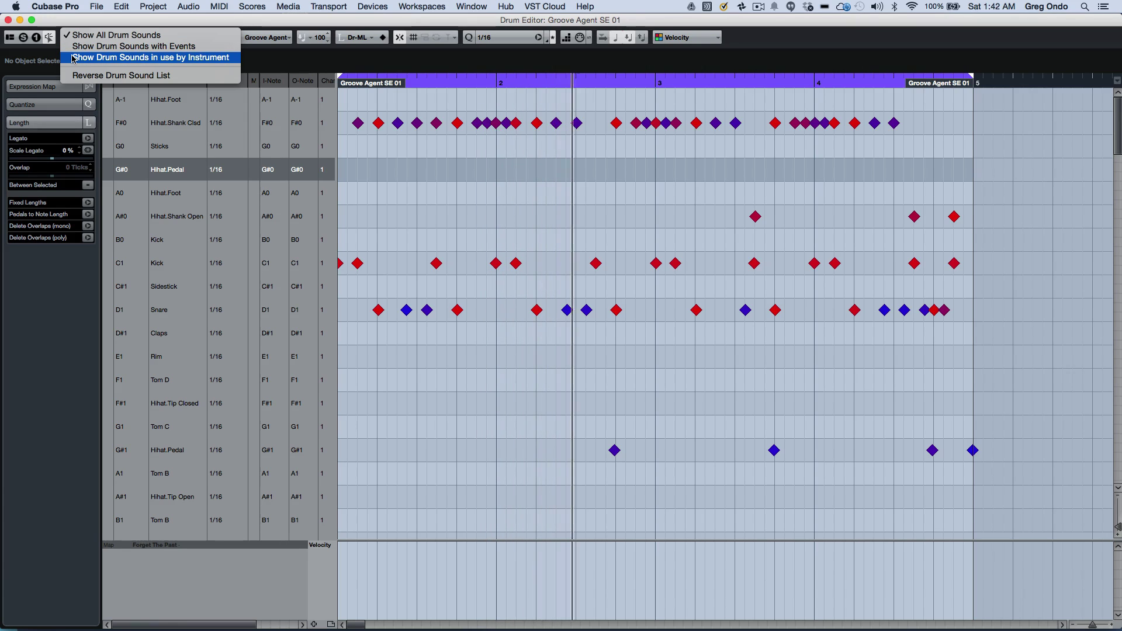
pyautogui.click(73, 57)
pyautogui.click(71, 38)
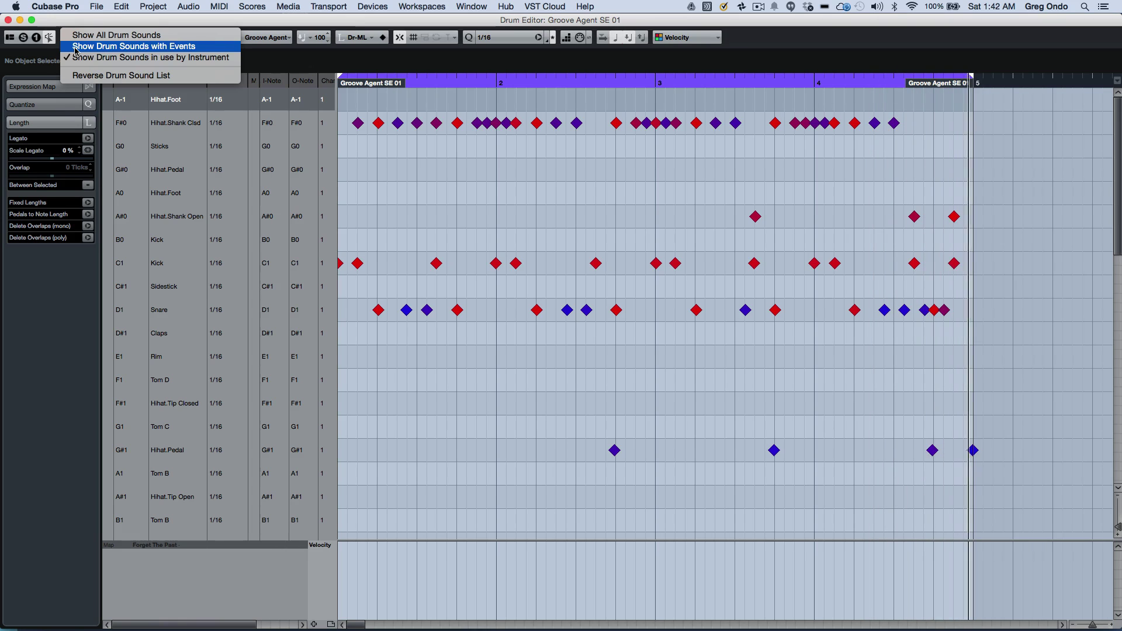
pyautogui.click(75, 48)
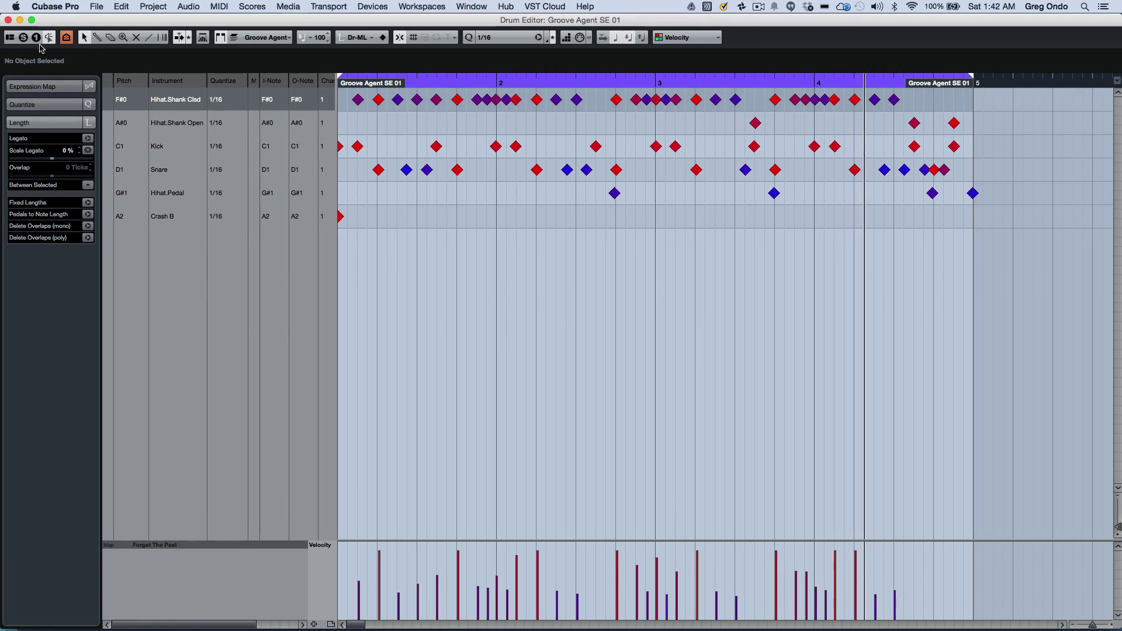
# Step: Reverse the drum sound list order and restore it, then show all drum sounds
pyautogui.click(69, 37)
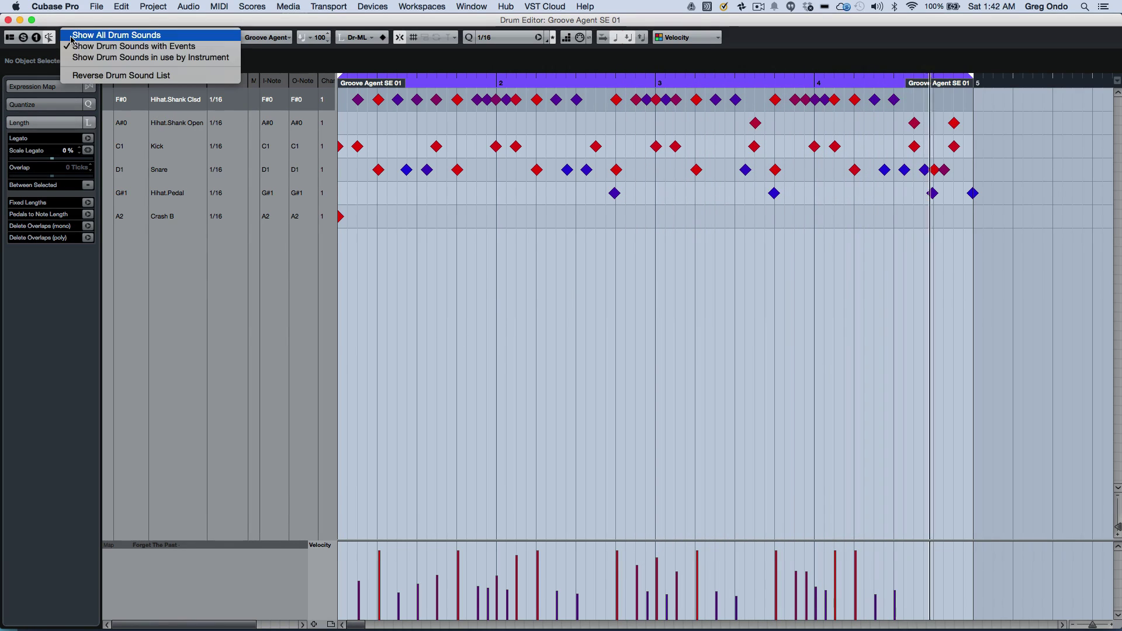
pyautogui.click(80, 75)
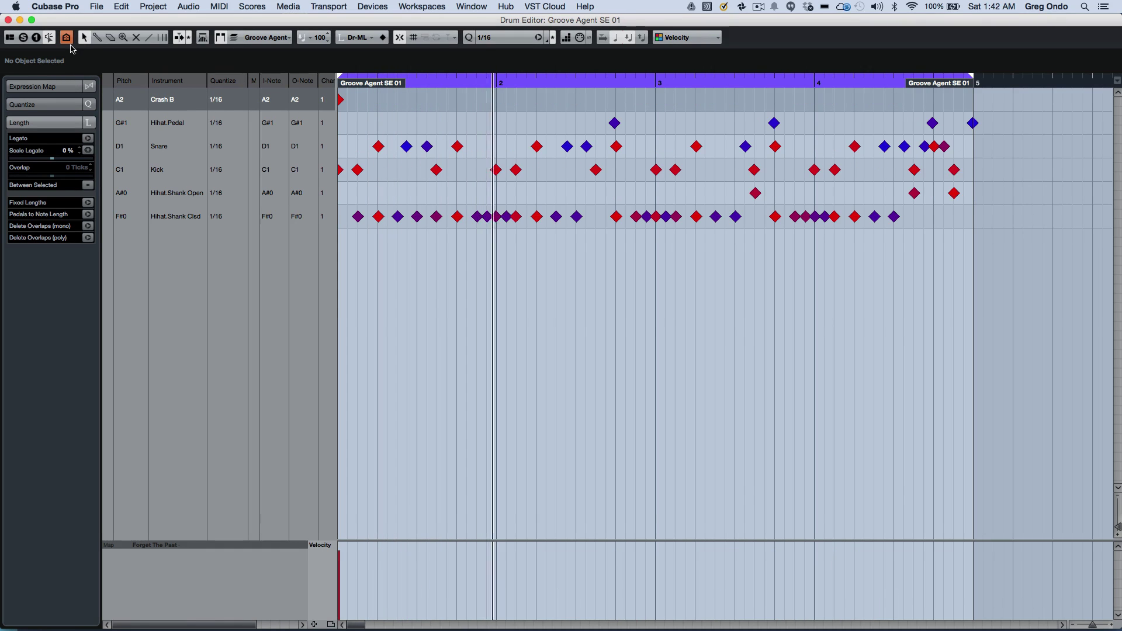
pyautogui.click(69, 37)
pyautogui.click(80, 76)
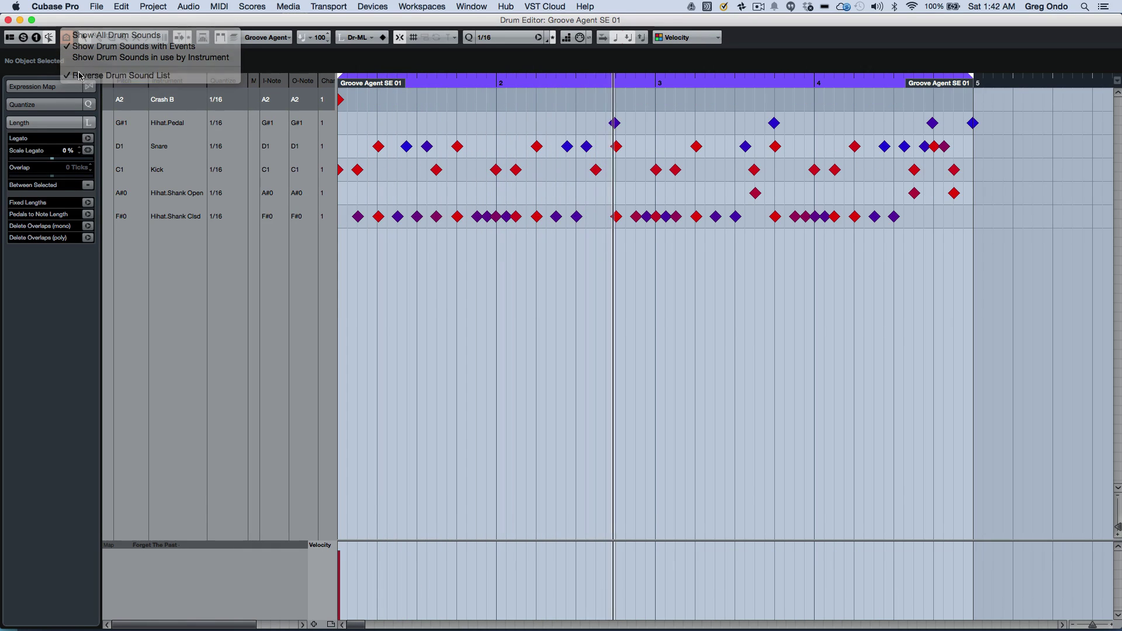
pyautogui.click(68, 38)
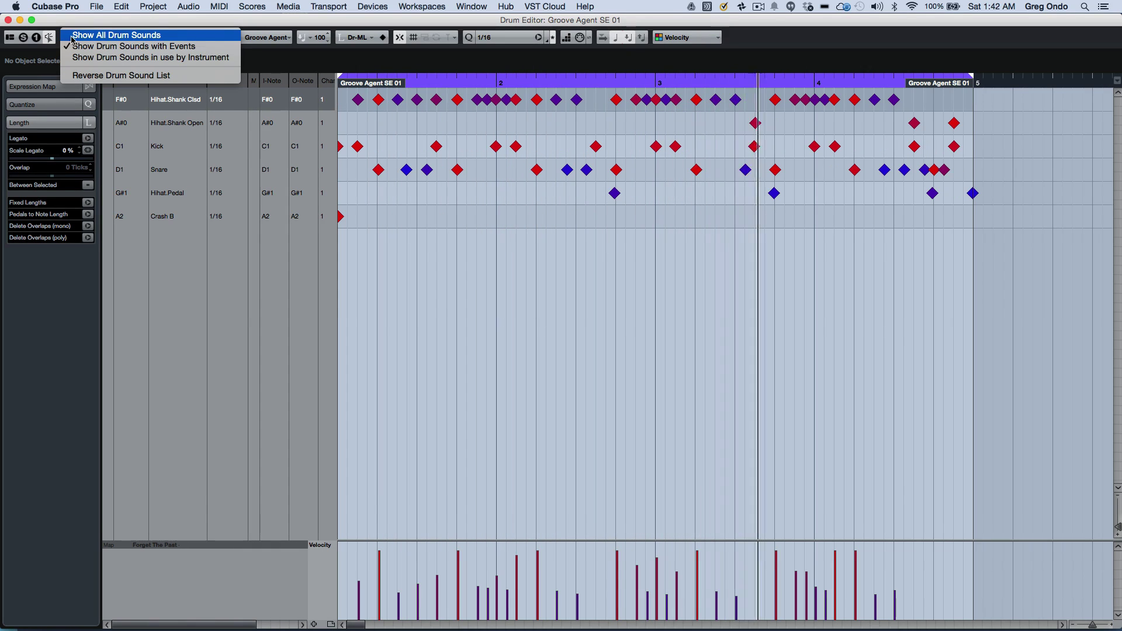
pyautogui.click(72, 36)
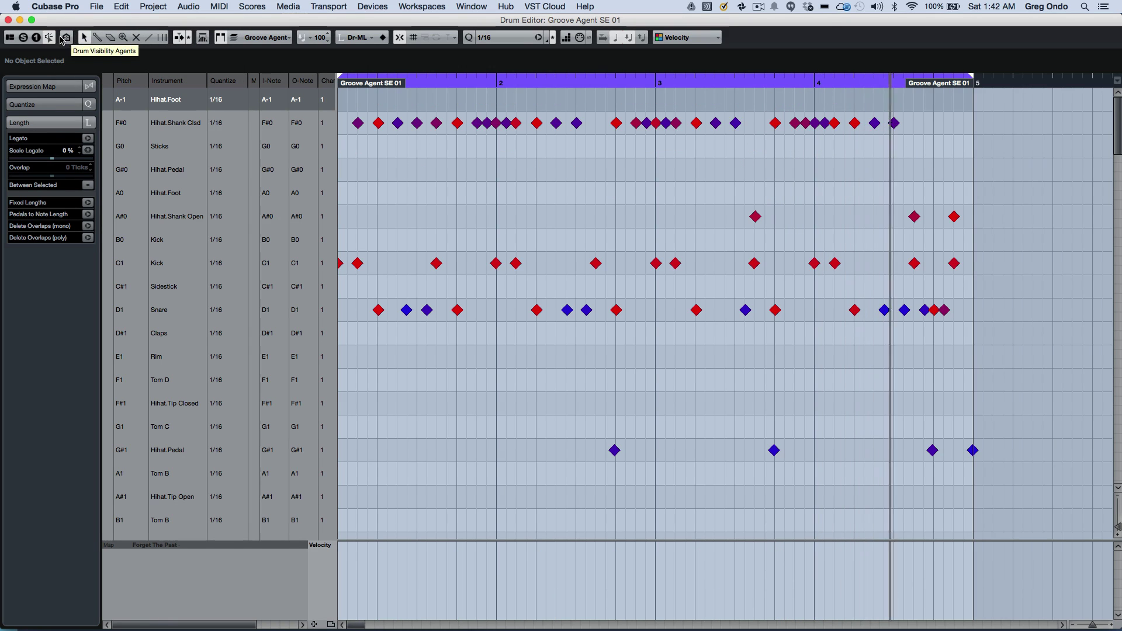
# Step: Close the Drum Editor, stop playback, and open the Bass part in the Key Editor
pyautogui.click(7, 20)
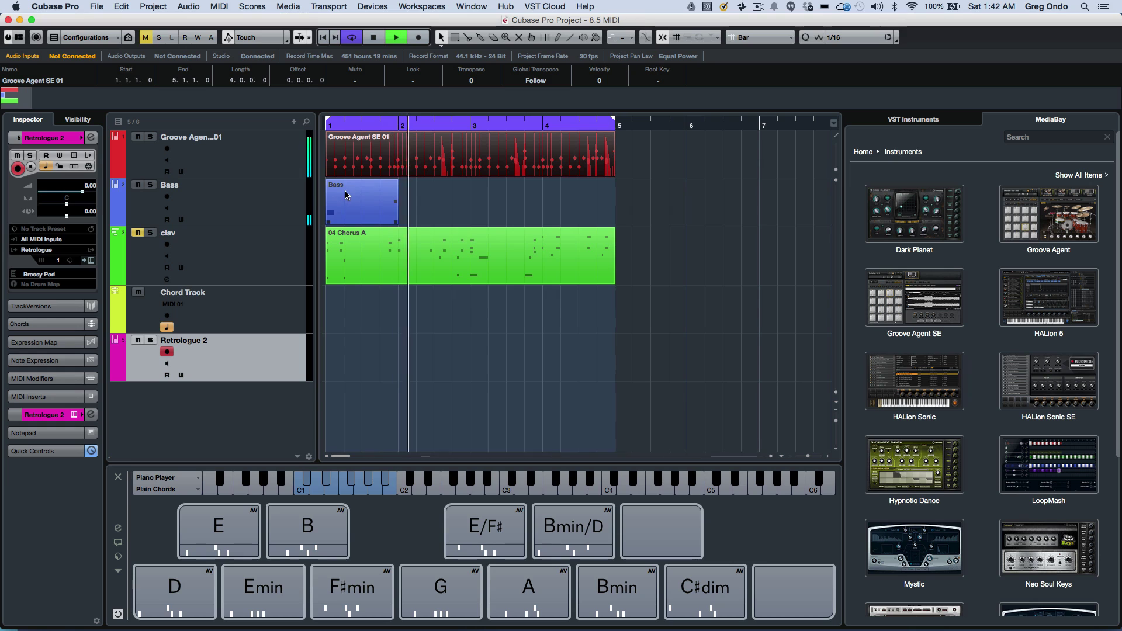
pyautogui.press('space')
pyautogui.click(336, 202)
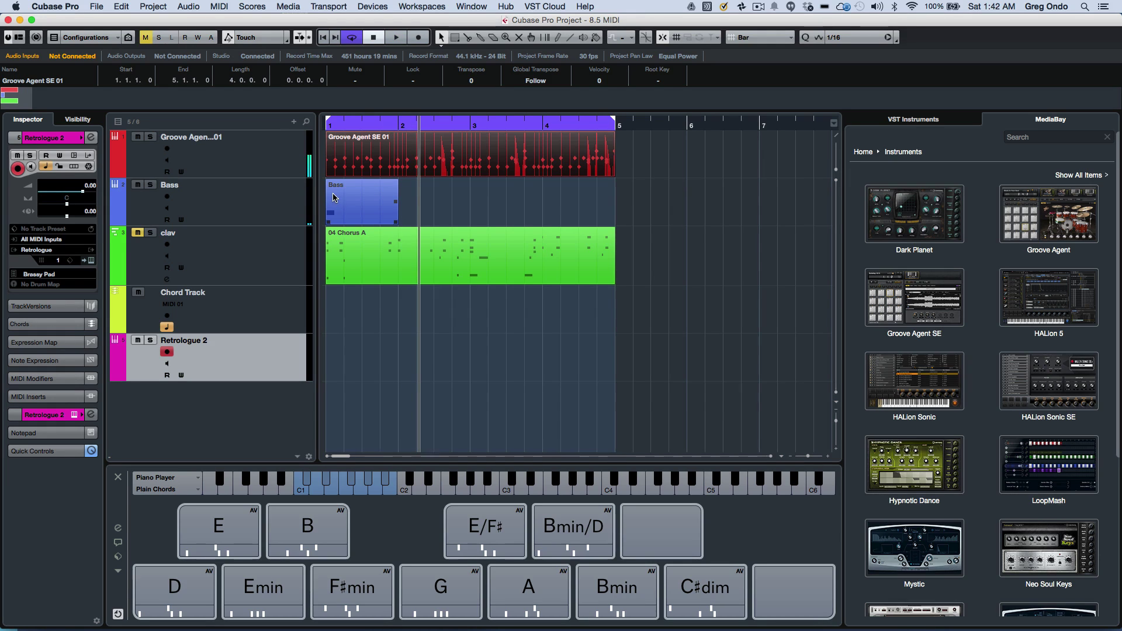
pyautogui.doubleClick(349, 197)
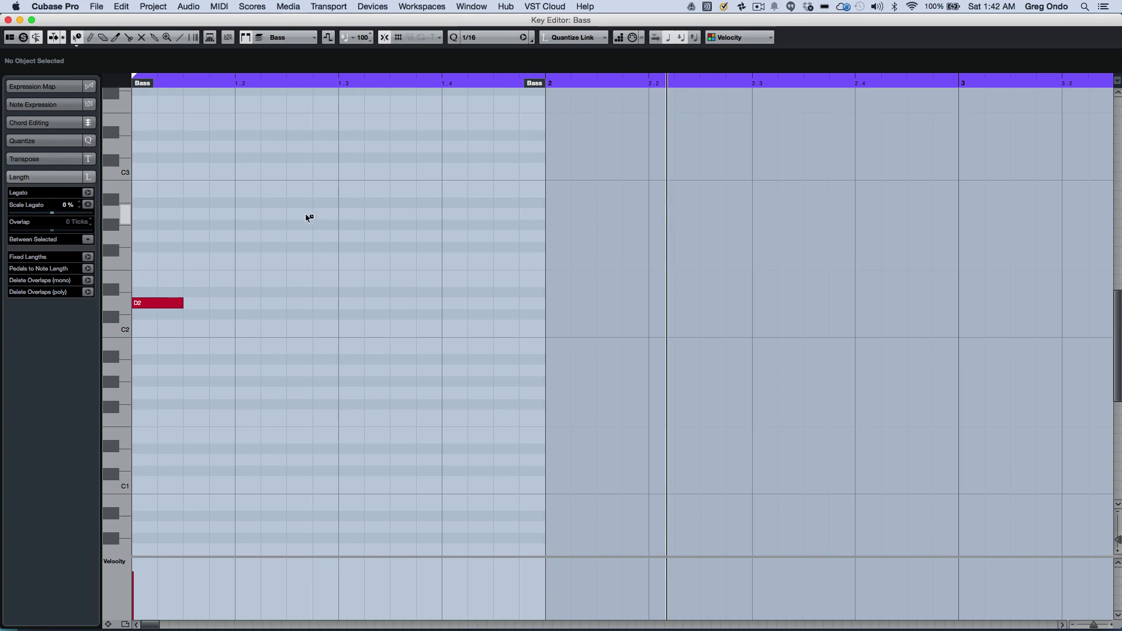
# Step: Switch to Object Selection and add an A#2 note from 1.1.4.0 to 1.3.2.0
pyautogui.rightClick(245, 203)
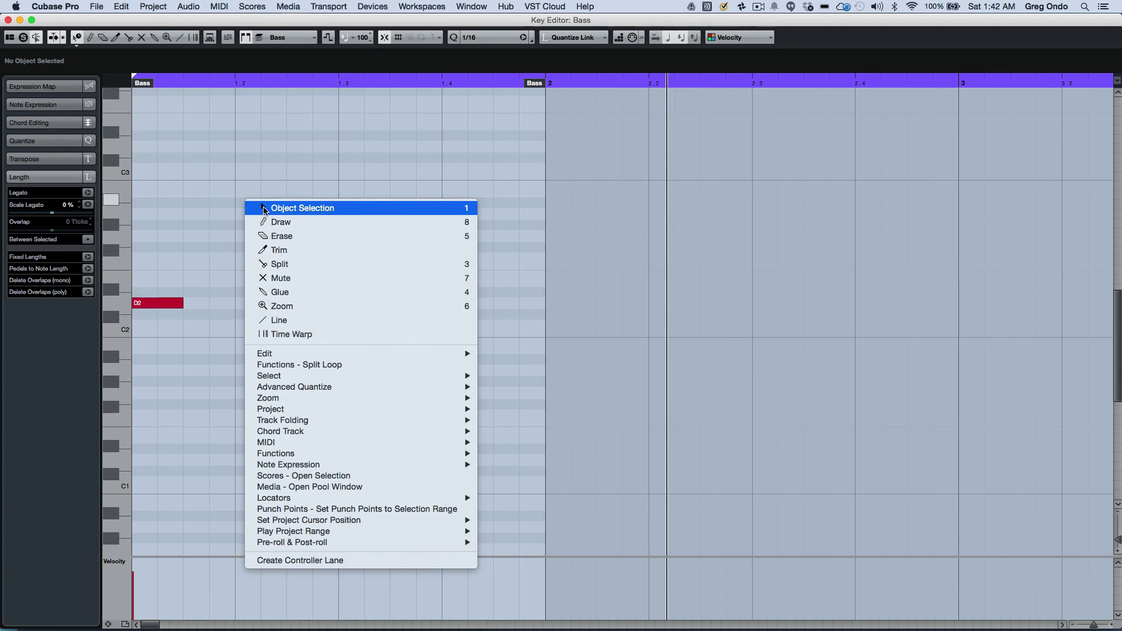
pyautogui.click(264, 208)
pyautogui.moveTo(221, 203); pyautogui.dragTo(365, 208)
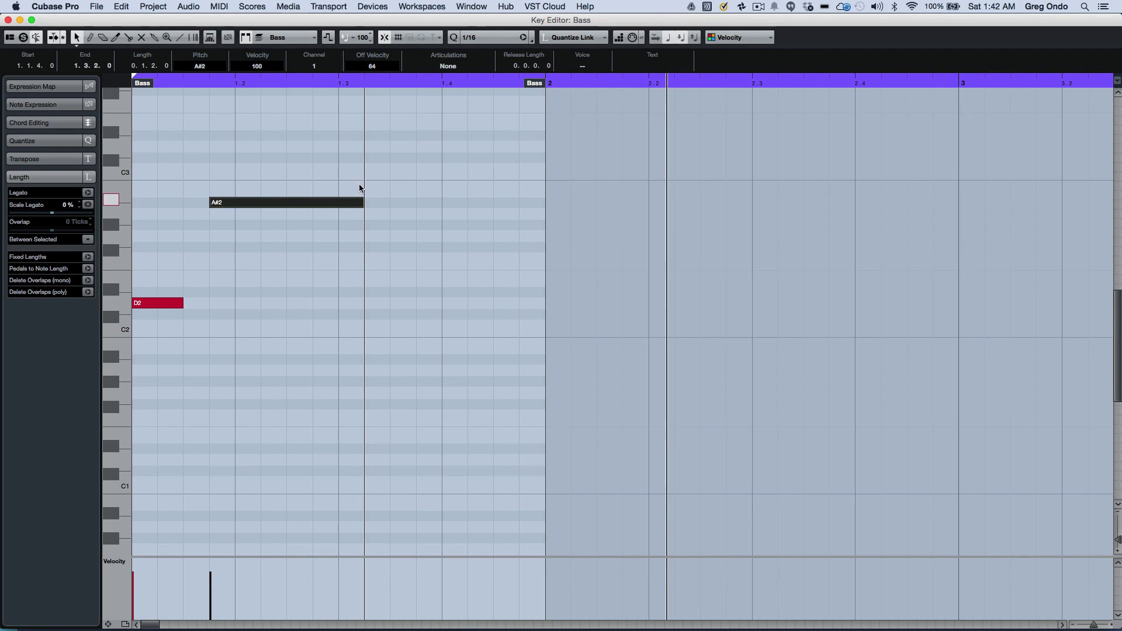
# Step: Reshape the new note into G2 at velocity 58, running 1.2.4.41 to 1.3.4.41
pyautogui.moveTo(359, 187)
pyautogui.mouseDown()
pyautogui.moveTo(351, 136)
pyautogui.moveTo(358, 223)
pyautogui.mouseUp()
pyautogui.moveTo(352, 370)
pyautogui.mouseDown()
pyautogui.moveTo(347, 431)
pyautogui.moveTo(351, 308)
pyautogui.moveTo(329, 287)
pyautogui.mouseUp()
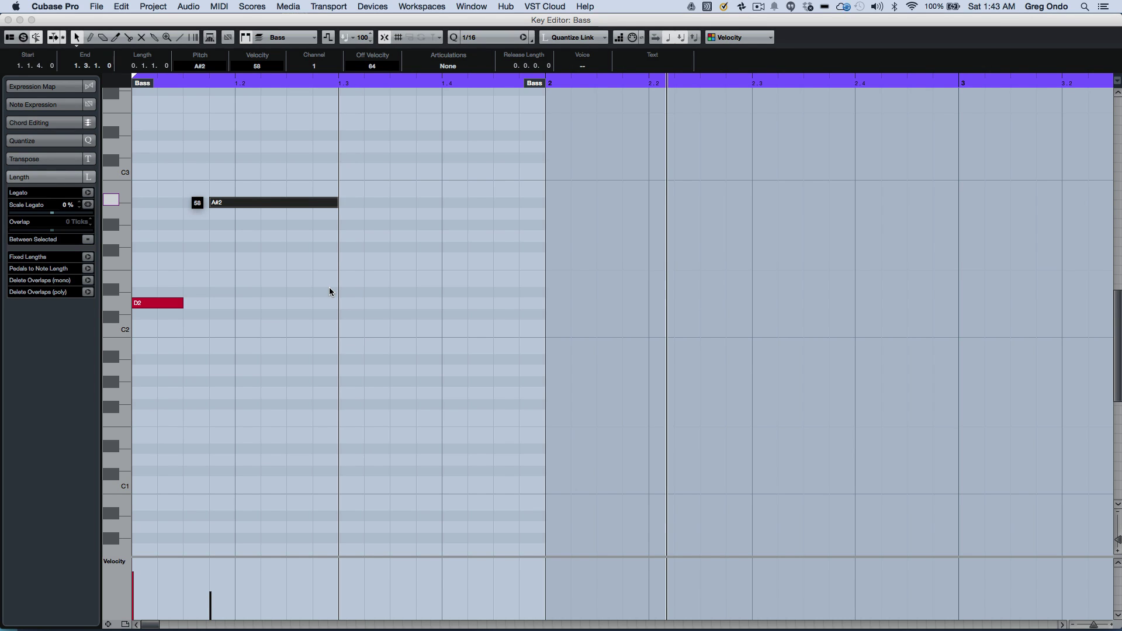
pyautogui.moveTo(329, 288)
pyautogui.mouseDown()
pyautogui.moveTo(325, 199)
pyautogui.moveTo(318, 334)
pyautogui.moveTo(321, 244)
pyautogui.moveTo(491, 255)
pyautogui.moveTo(350, 262)
pyautogui.moveTo(478, 257)
pyautogui.moveTo(325, 261)
pyautogui.moveTo(521, 241)
pyautogui.moveTo(372, 255)
pyautogui.moveTo(396, 266)
pyautogui.moveTo(447, 247)
pyautogui.moveTo(434, 246)
pyautogui.mouseUp()
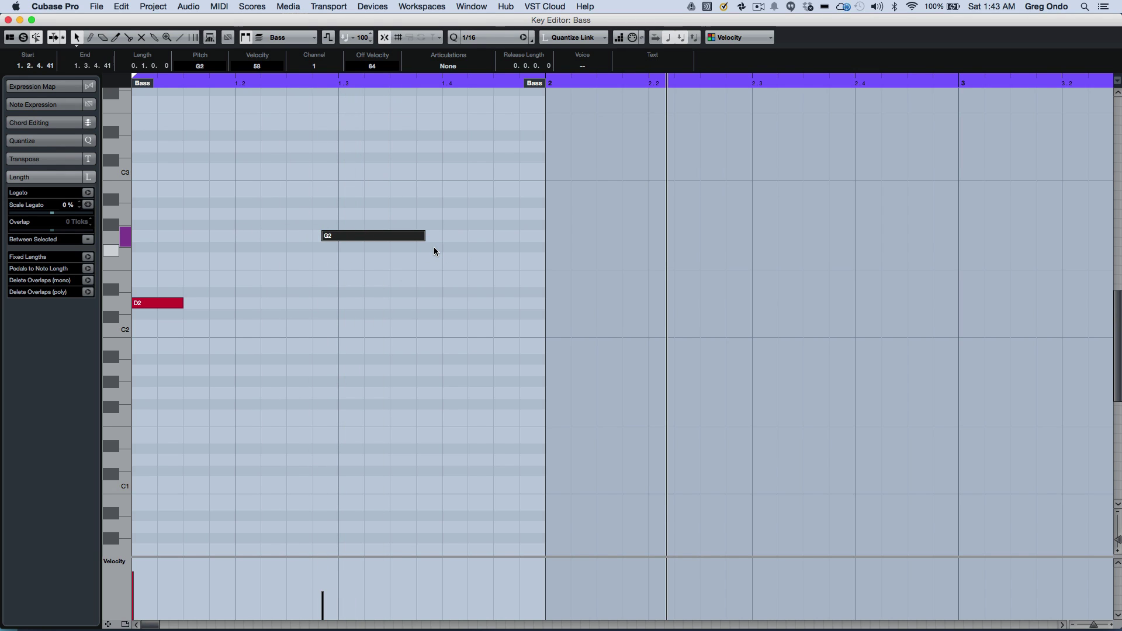
# Step: Delete the G2 note and draw D1, A0 and A1 notes after the opening D2
pyautogui.press('Delete')
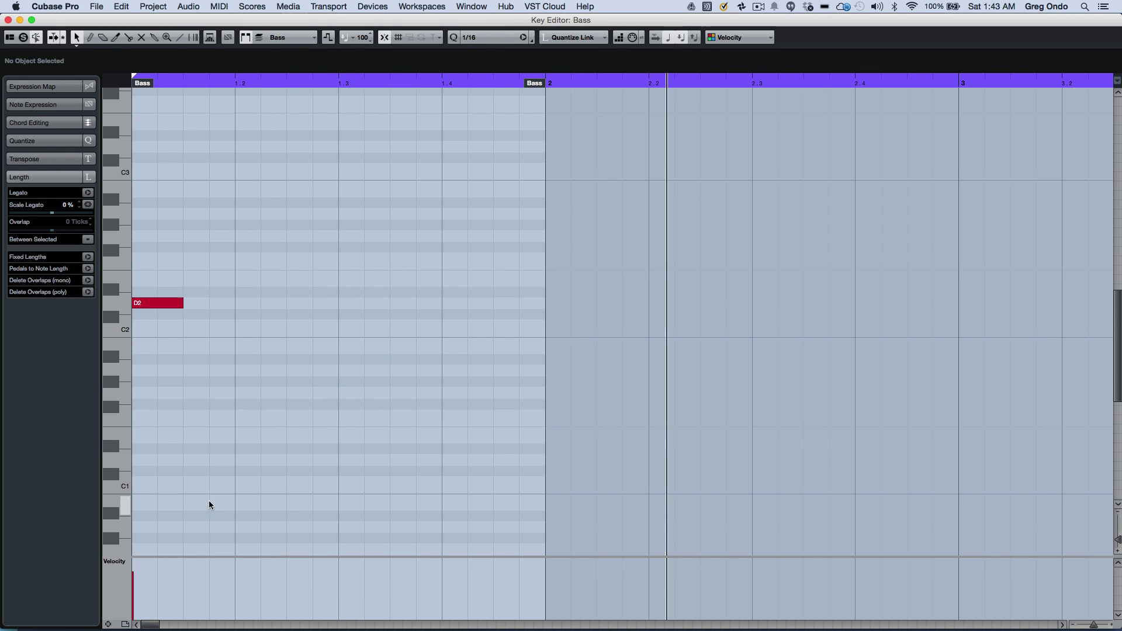
pyautogui.moveTo(183, 459); pyautogui.dragTo(245, 466)
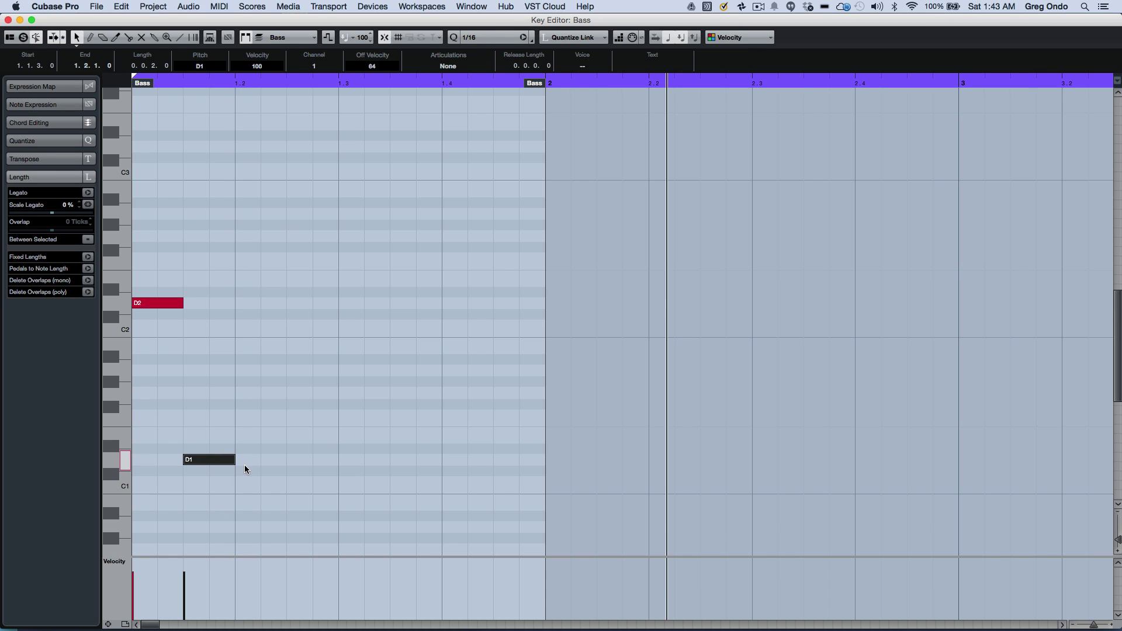
pyautogui.click(236, 529)
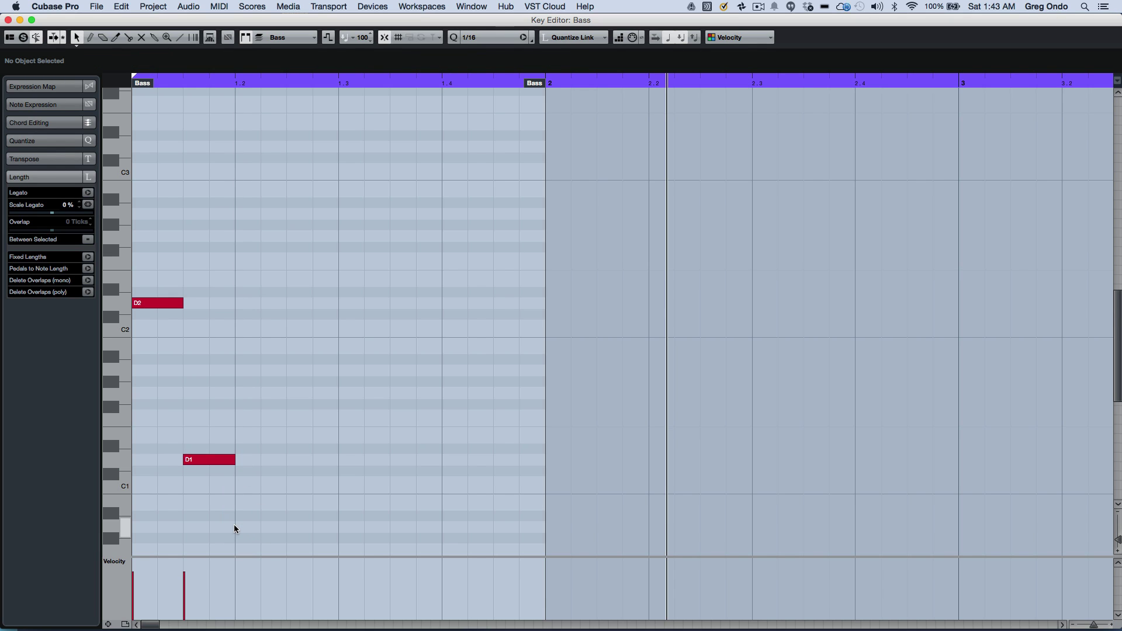
pyautogui.moveTo(235, 526); pyautogui.dragTo(296, 527)
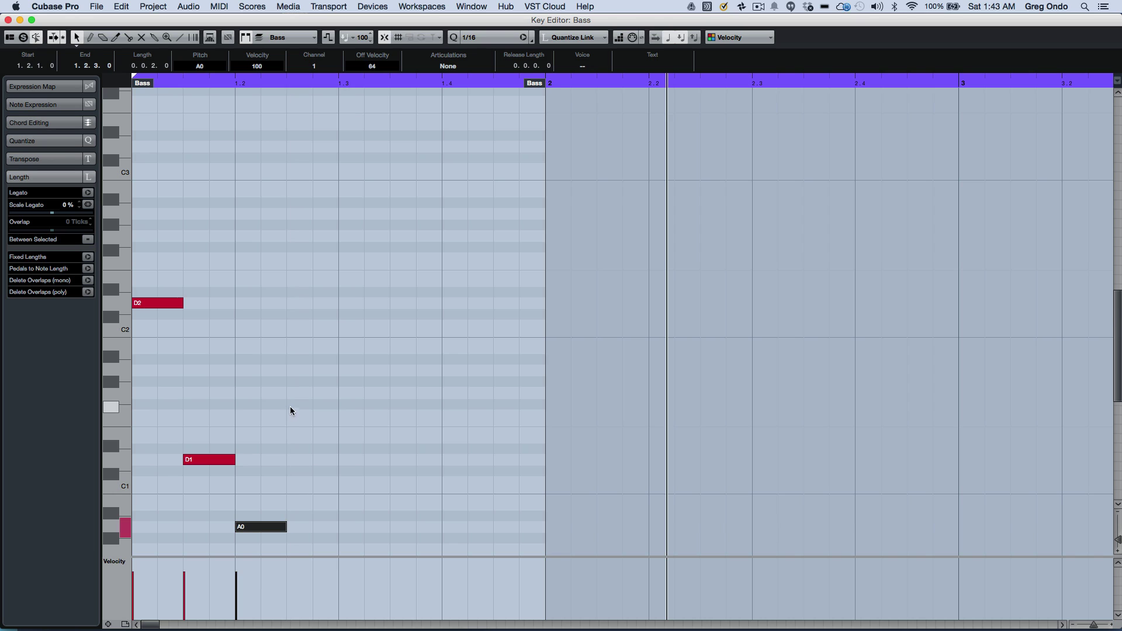
pyautogui.click(290, 374)
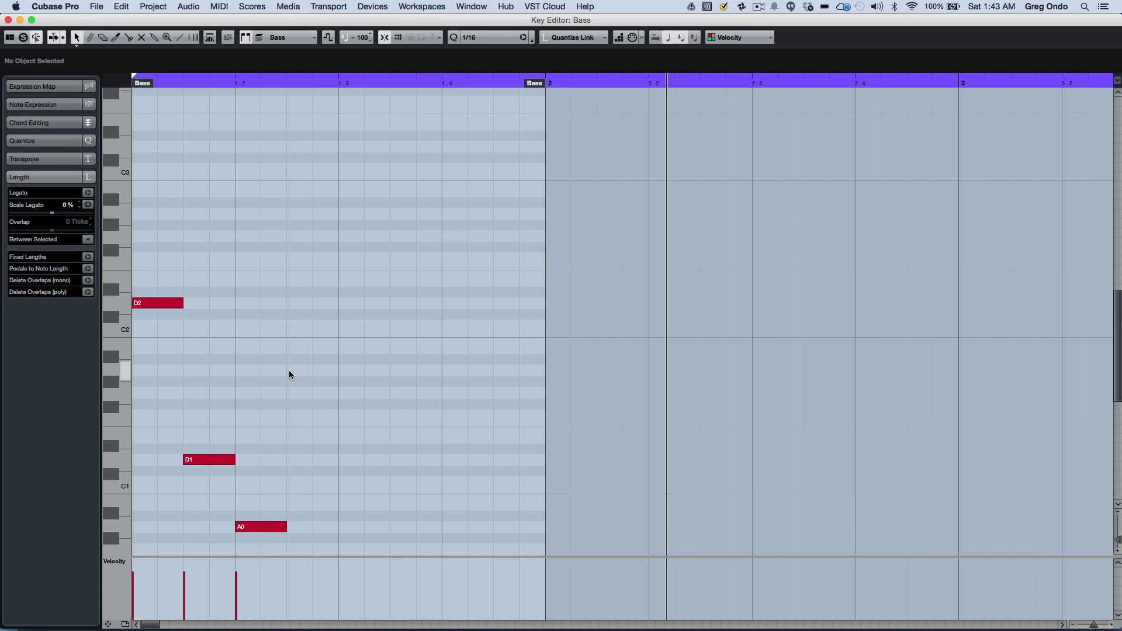
pyautogui.moveTo(289, 375); pyautogui.dragTo(328, 377)
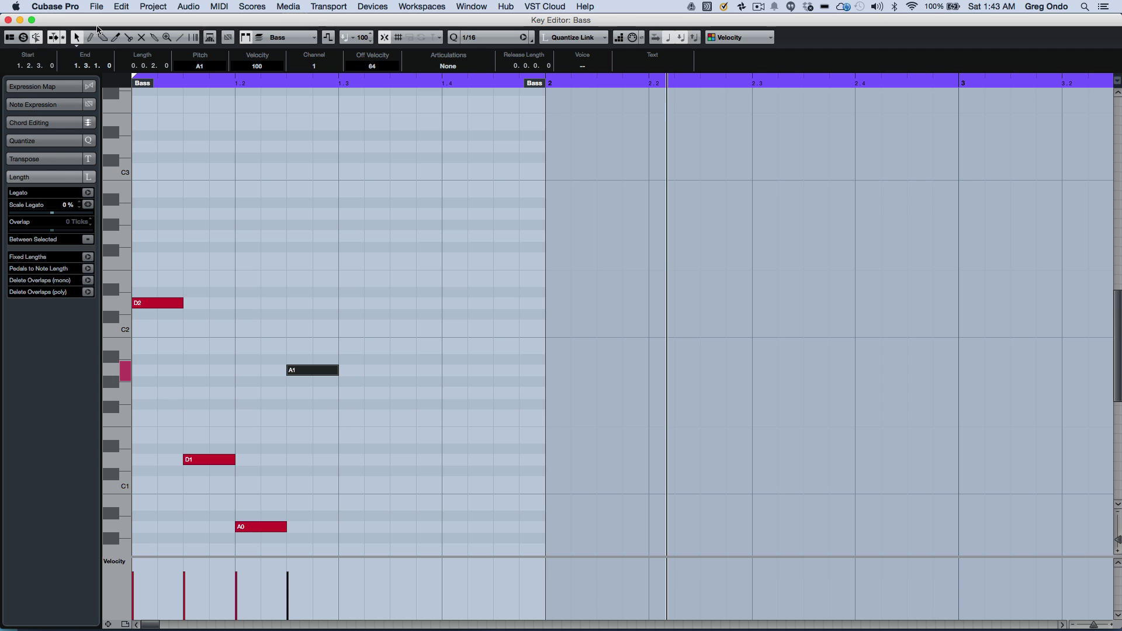
# Step: Close the Key Editor and play the project from bar 1, then stop
pyautogui.click(8, 20)
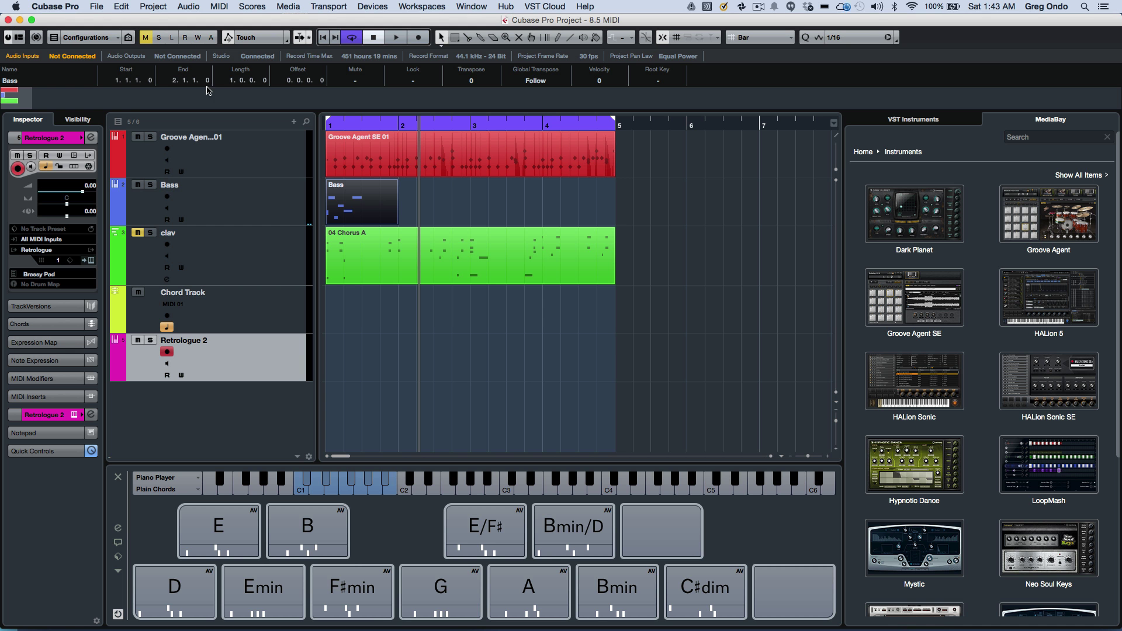
pyautogui.click(340, 124)
pyautogui.press('space')
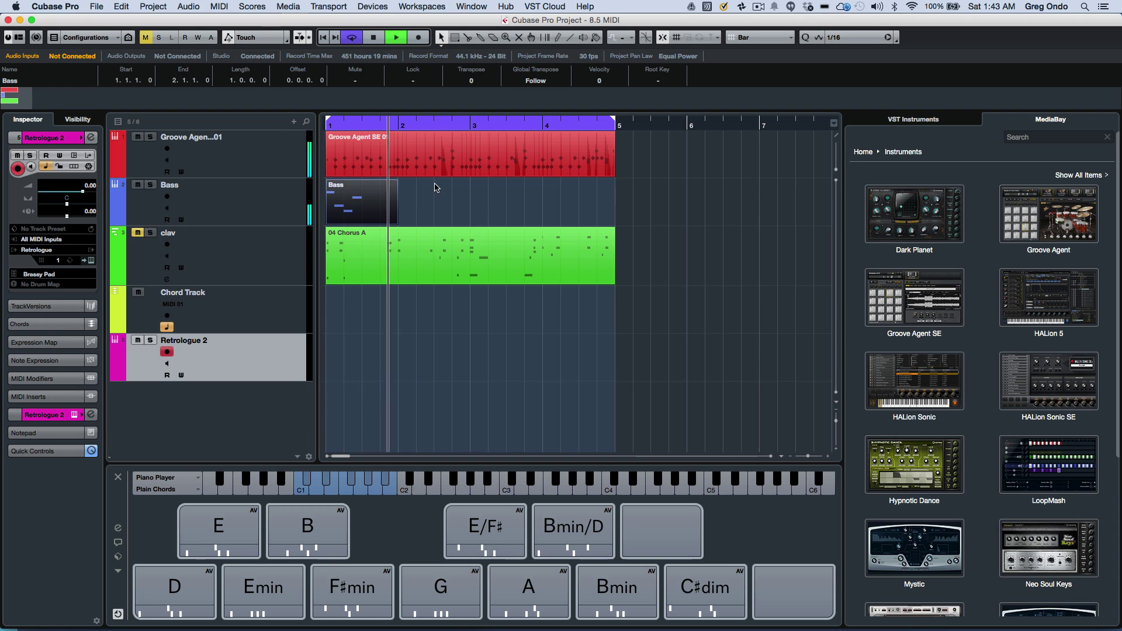
pyautogui.press('space')
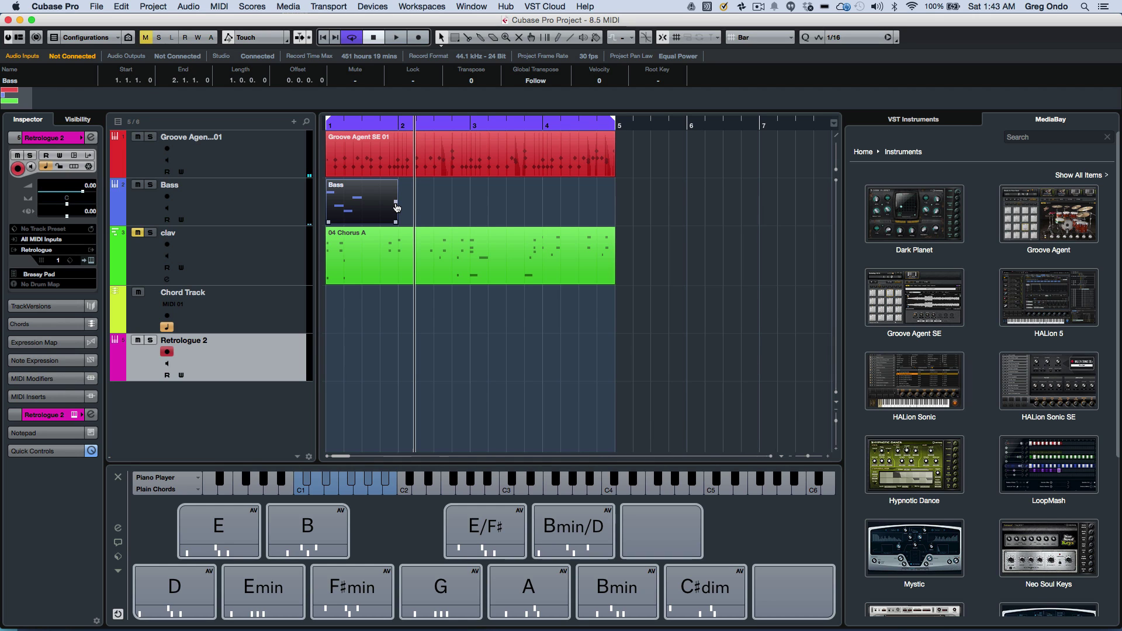
# Step: Repeat the Bass part to bar 5, then toggle Cycle off and back on
pyautogui.moveTo(396, 206); pyautogui.dragTo(546, 208)
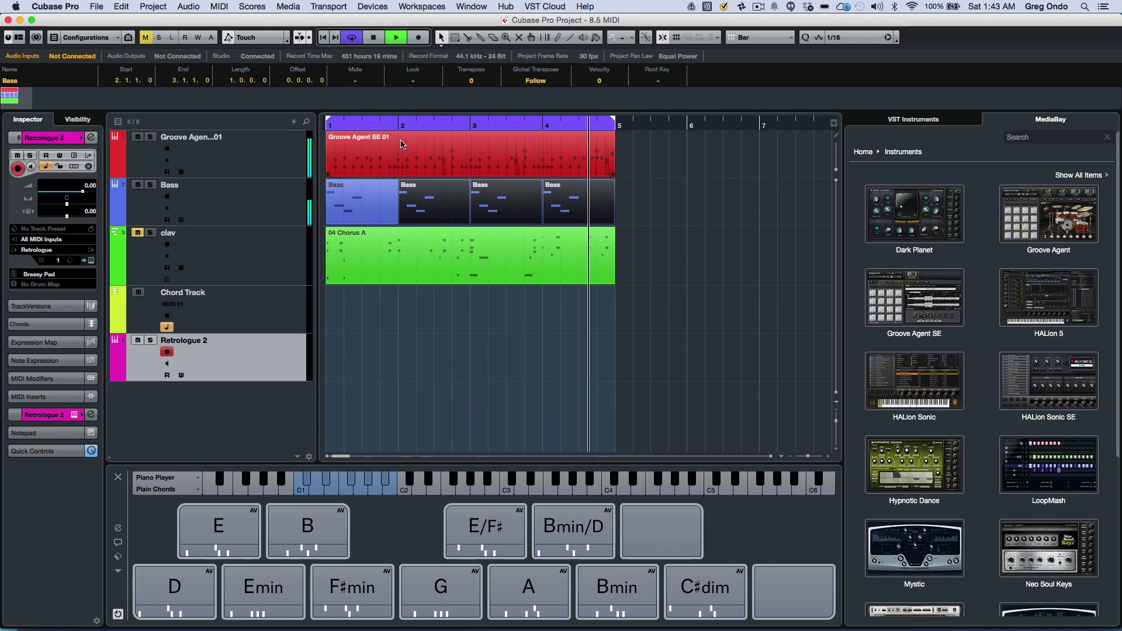
pyautogui.click(462, 121)
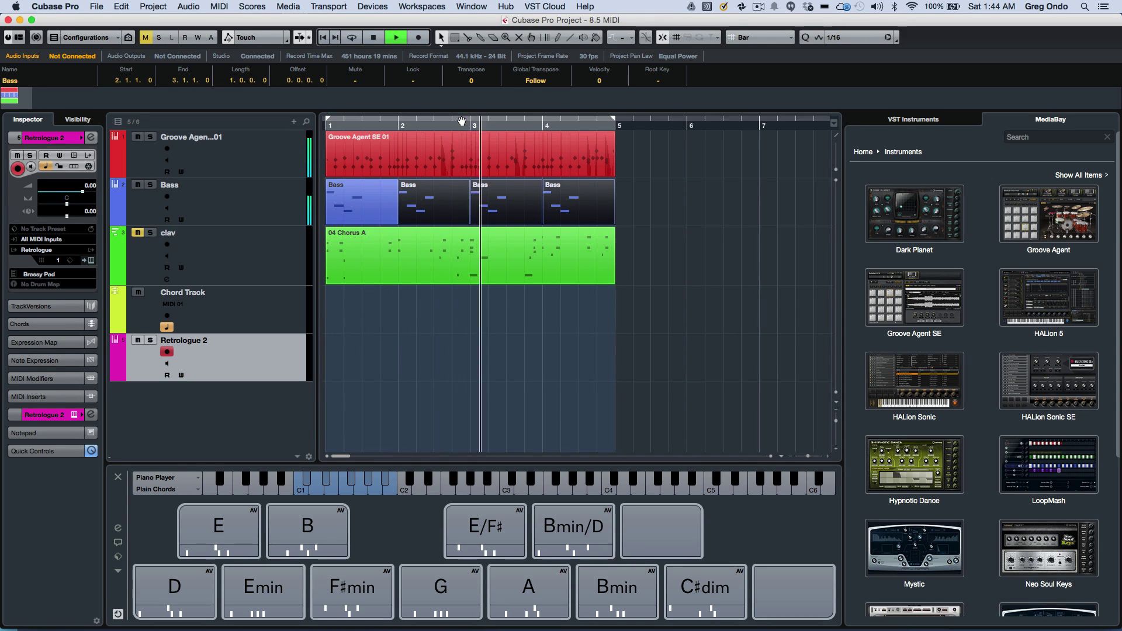
pyautogui.click(461, 121)
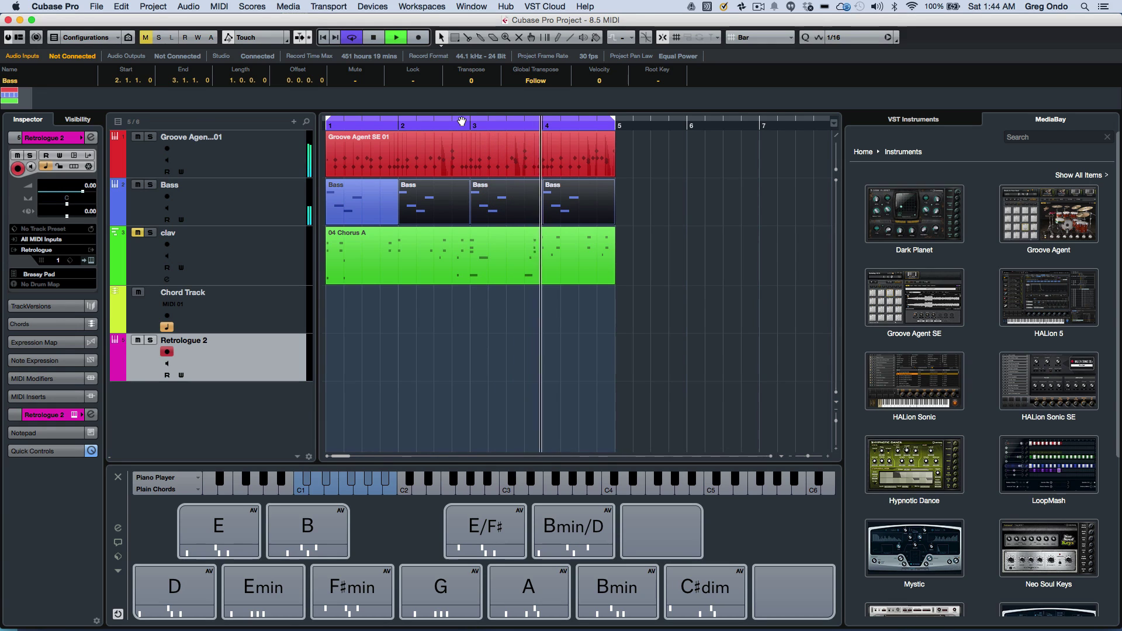
# Step: Open Retrologue 2, browse its oscillator, filter, Arp and FX pages, and enable the reverb
pyautogui.press('space')
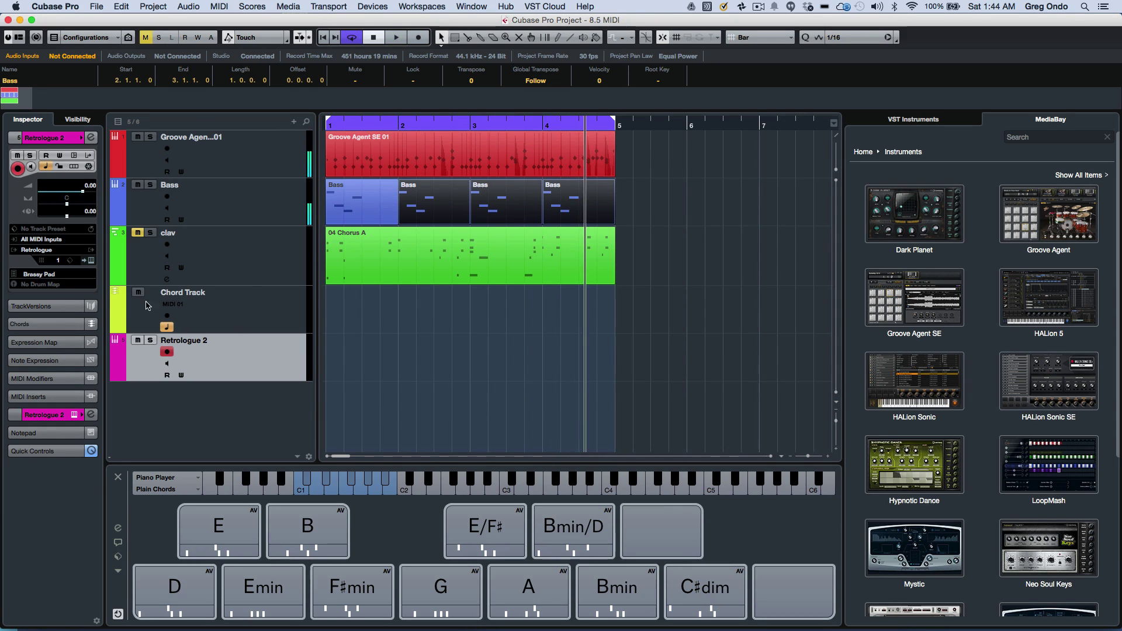
pyautogui.click(91, 261)
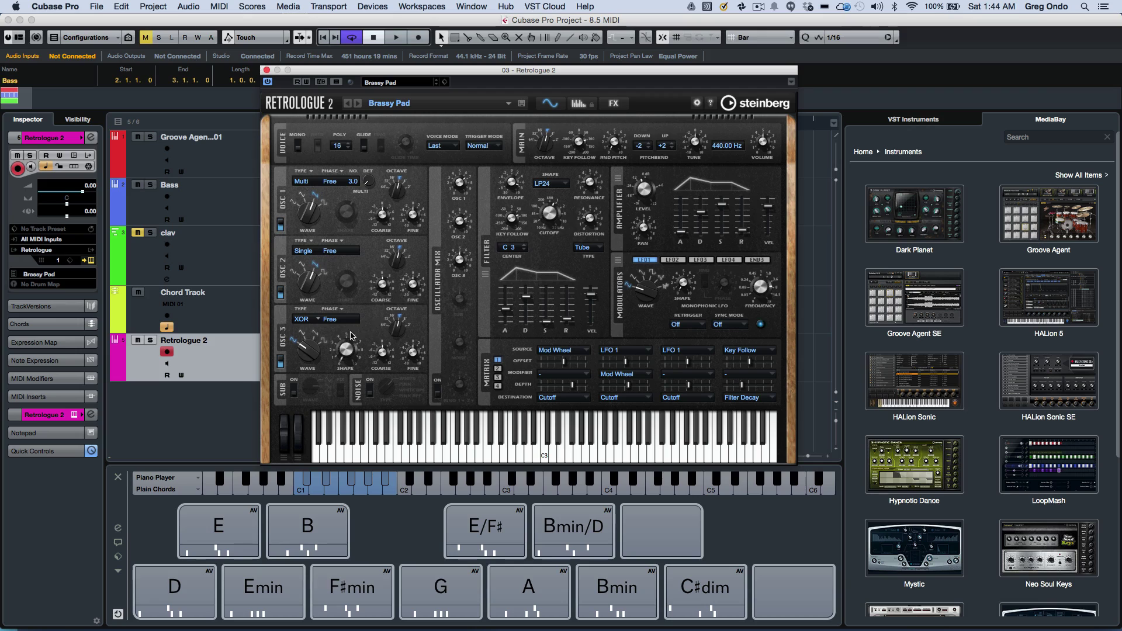
pyautogui.click(318, 321)
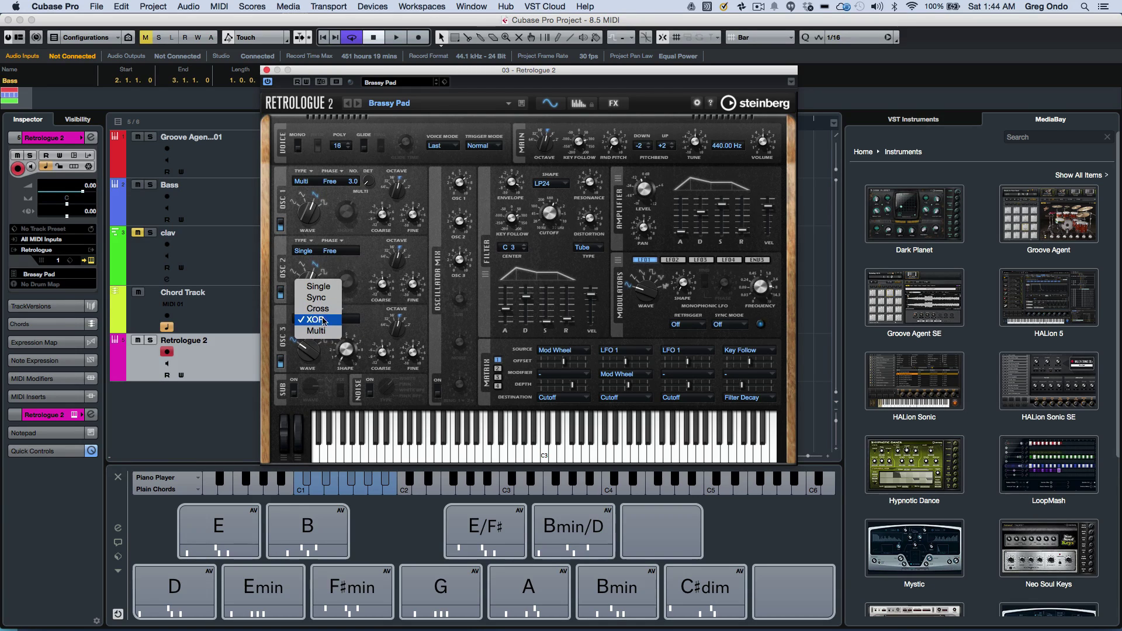
pyautogui.click(548, 183)
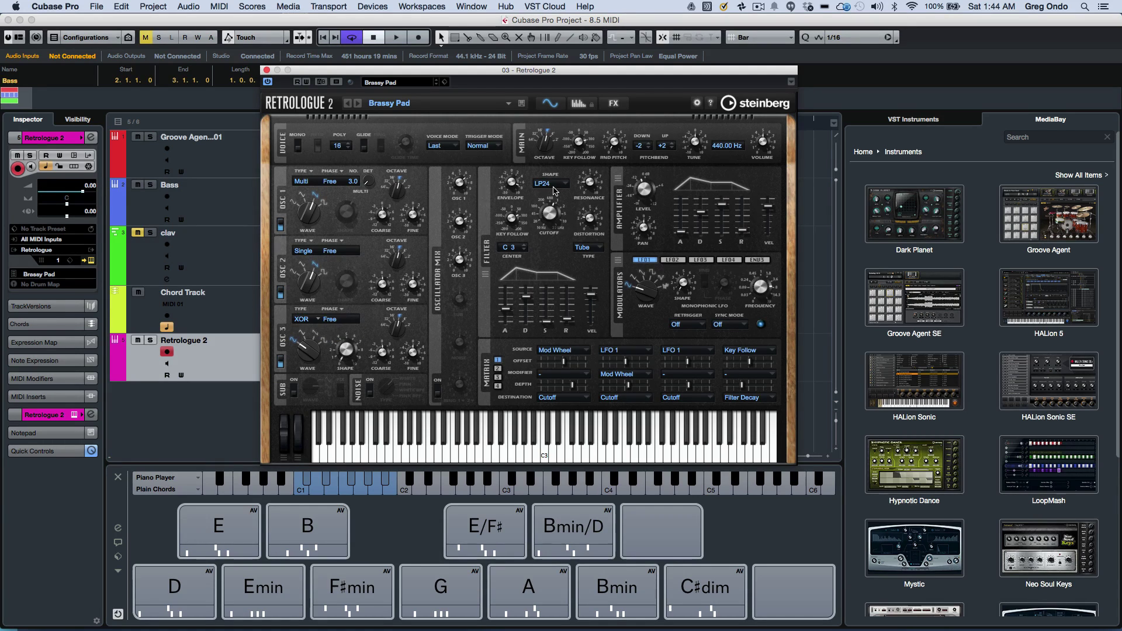
pyautogui.click(548, 183)
pyautogui.click(579, 103)
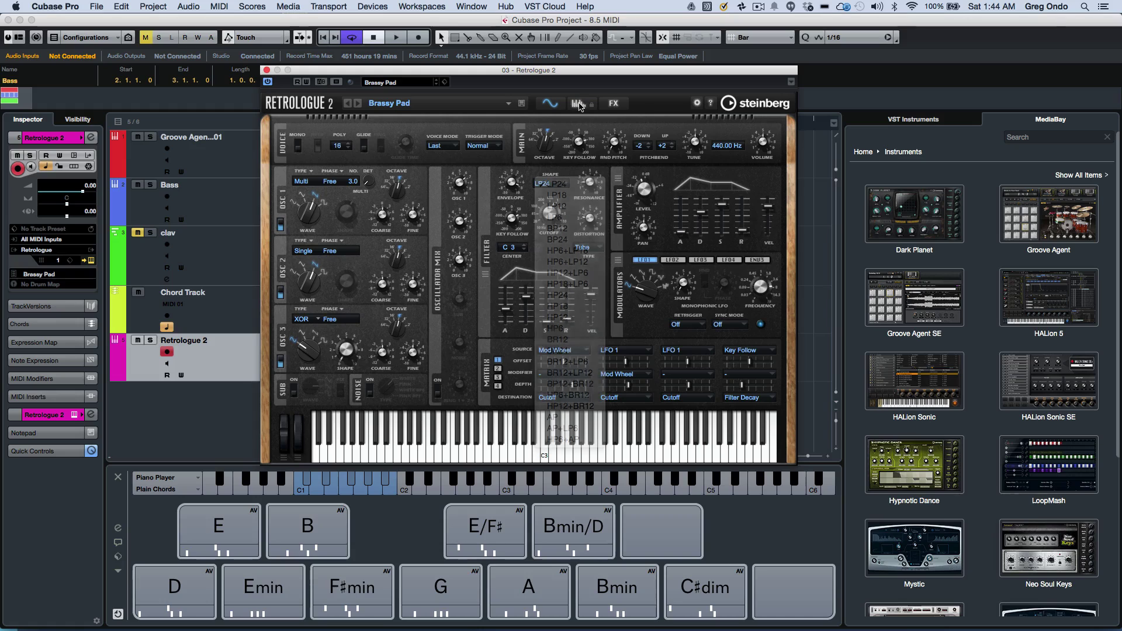
pyautogui.click(580, 105)
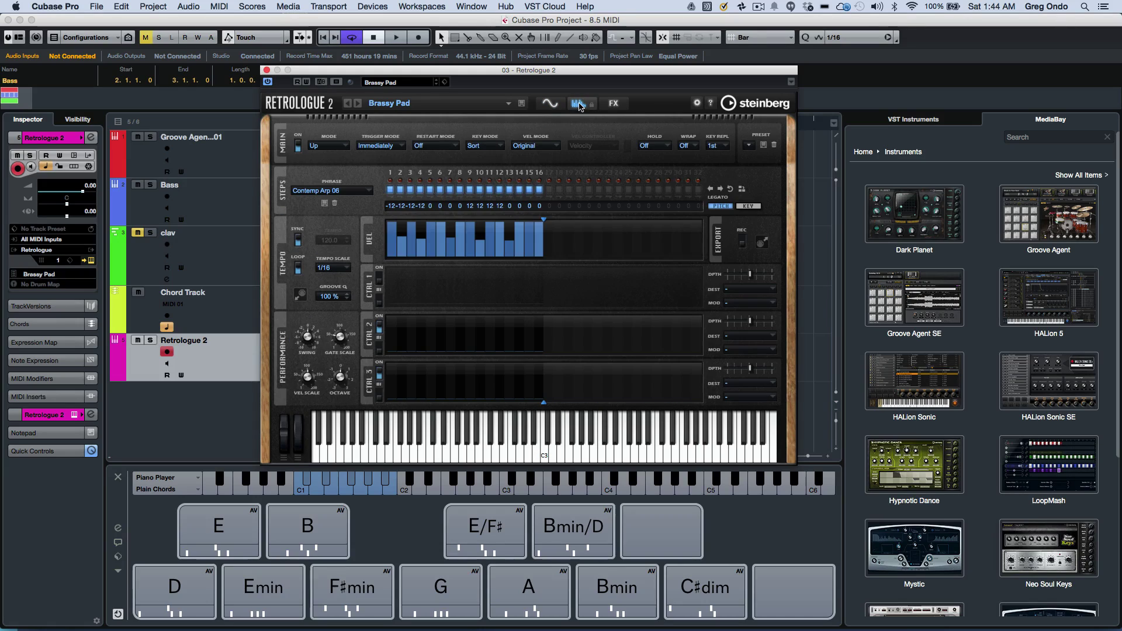
pyautogui.click(616, 105)
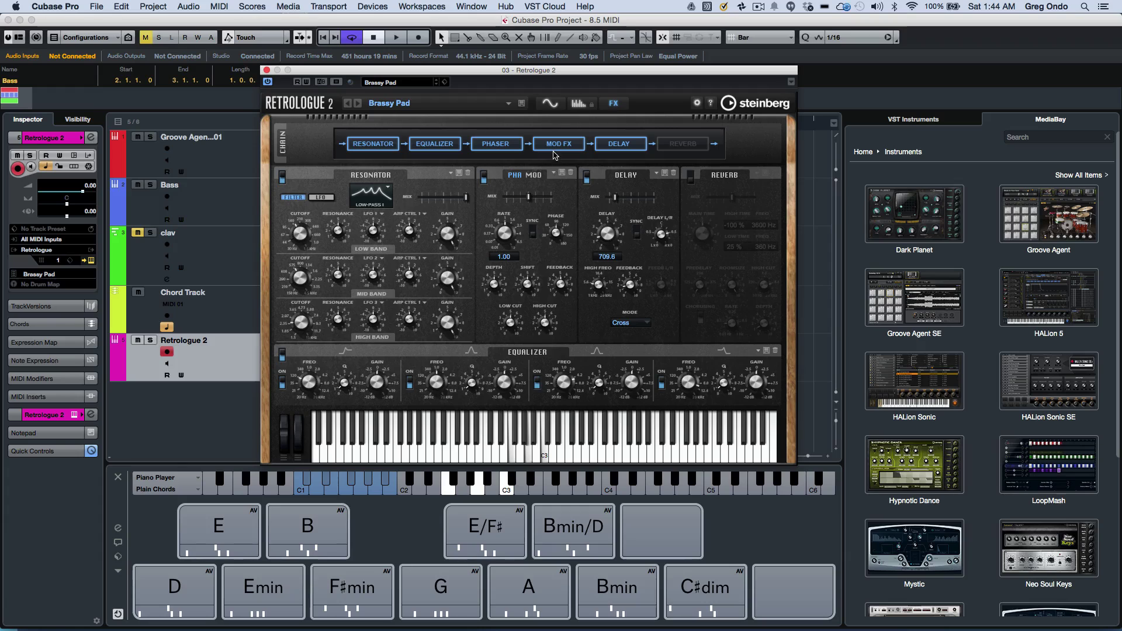
pyautogui.click(681, 146)
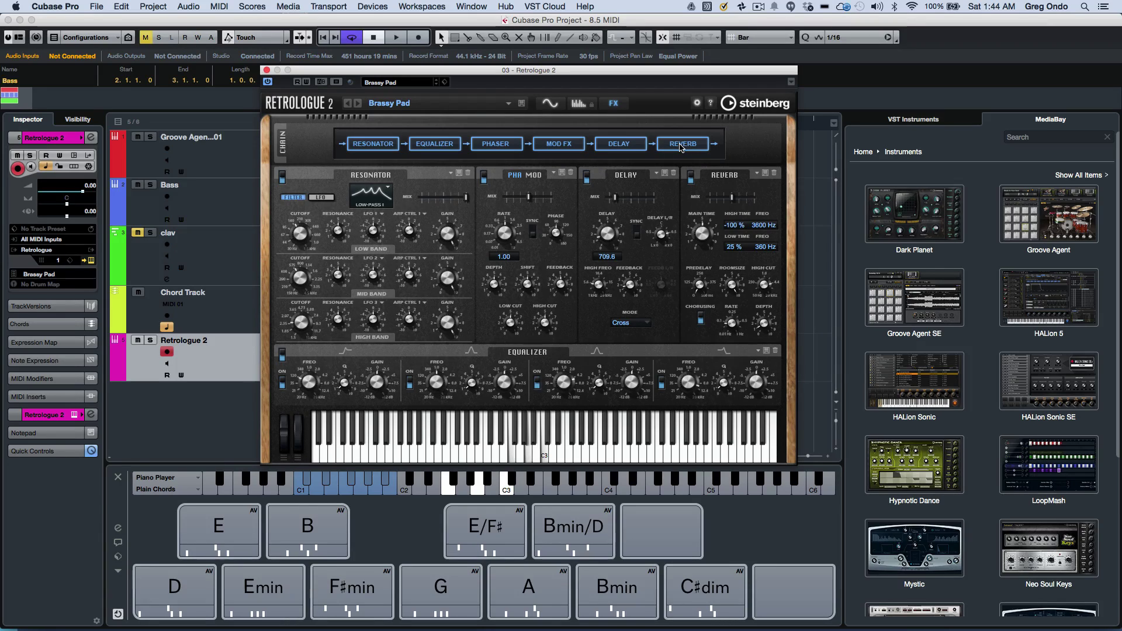
# Step: Load the Superbrass preset from the preset browser and close the Retrologue 2 window
pyautogui.click(385, 83)
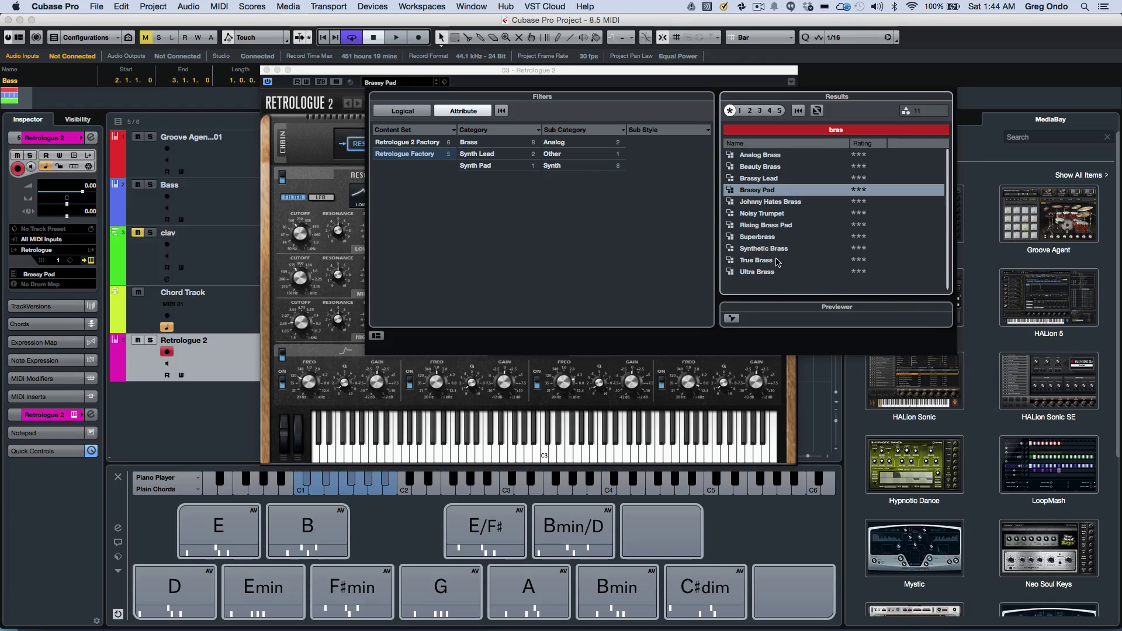
pyautogui.doubleClick(771, 237)
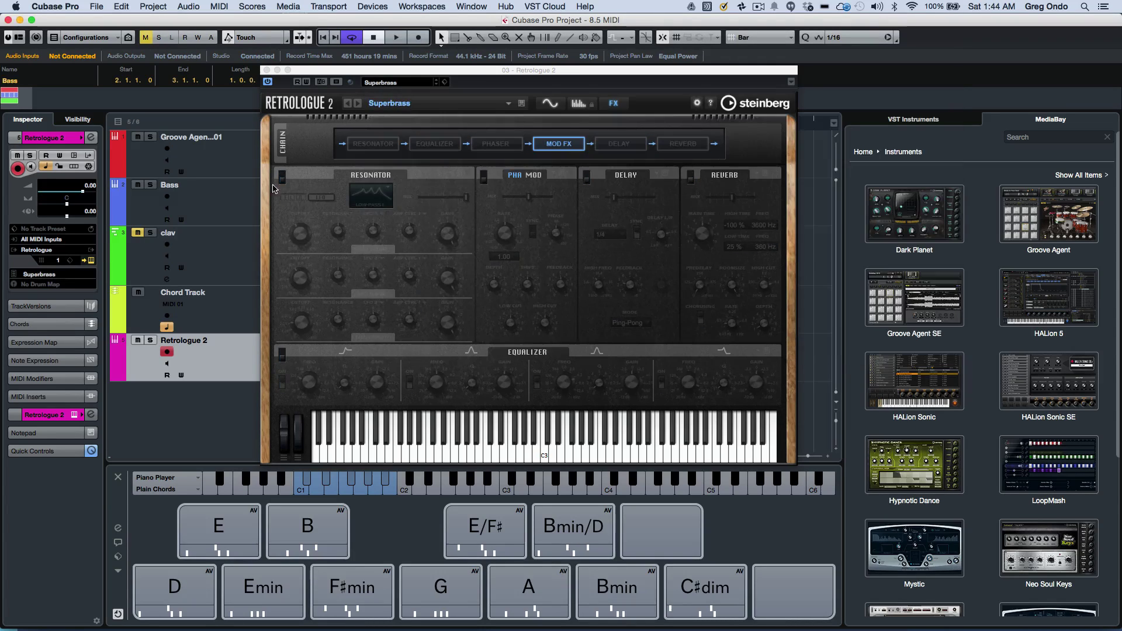
pyautogui.click(266, 70)
pyautogui.click(217, 549)
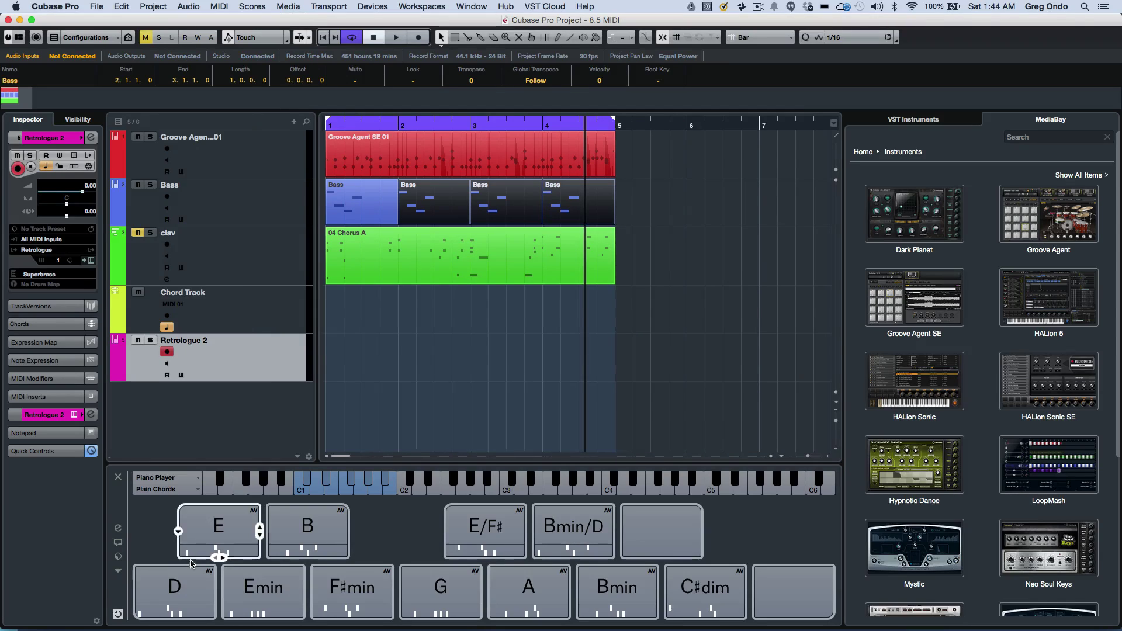
pyautogui.click(176, 587)
pyautogui.click(197, 539)
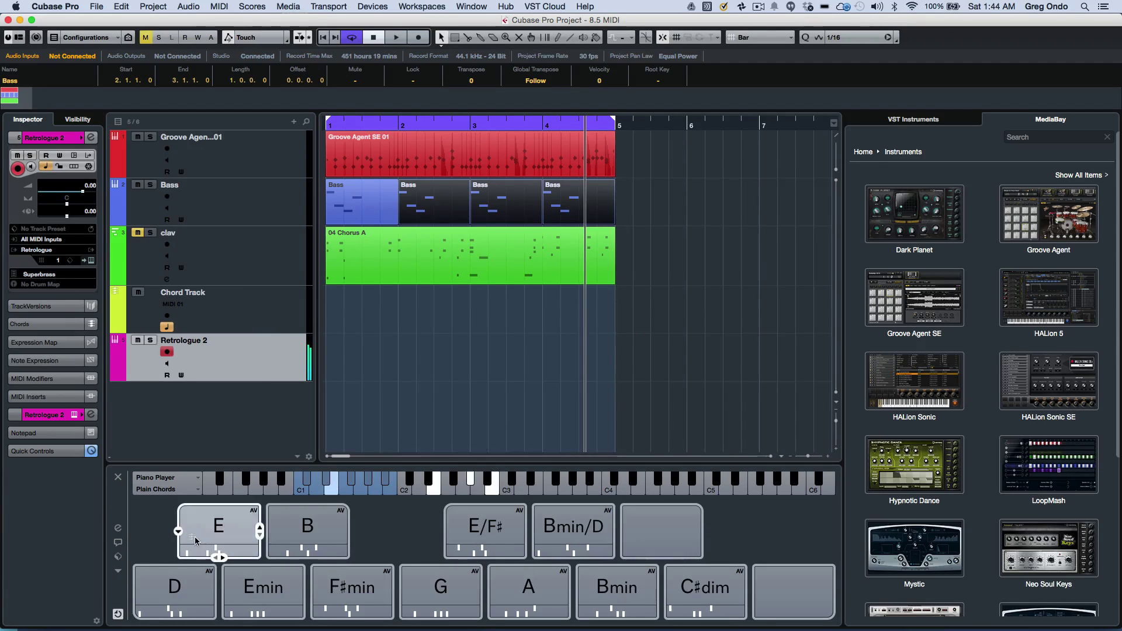
pyautogui.click(289, 576)
pyautogui.click(305, 550)
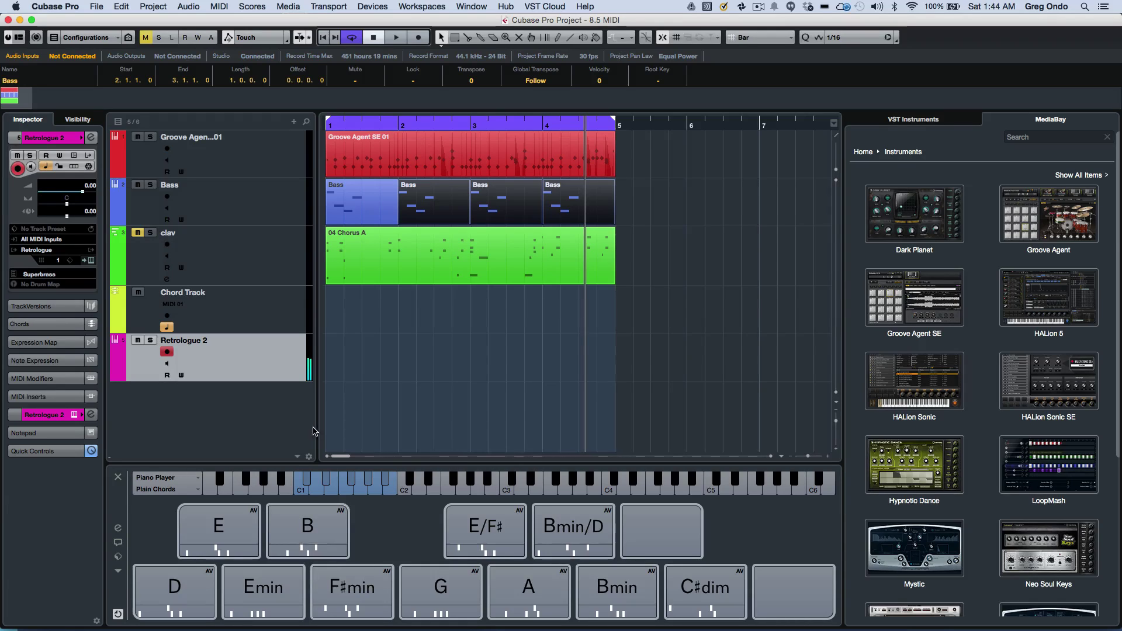
pyautogui.click(176, 586)
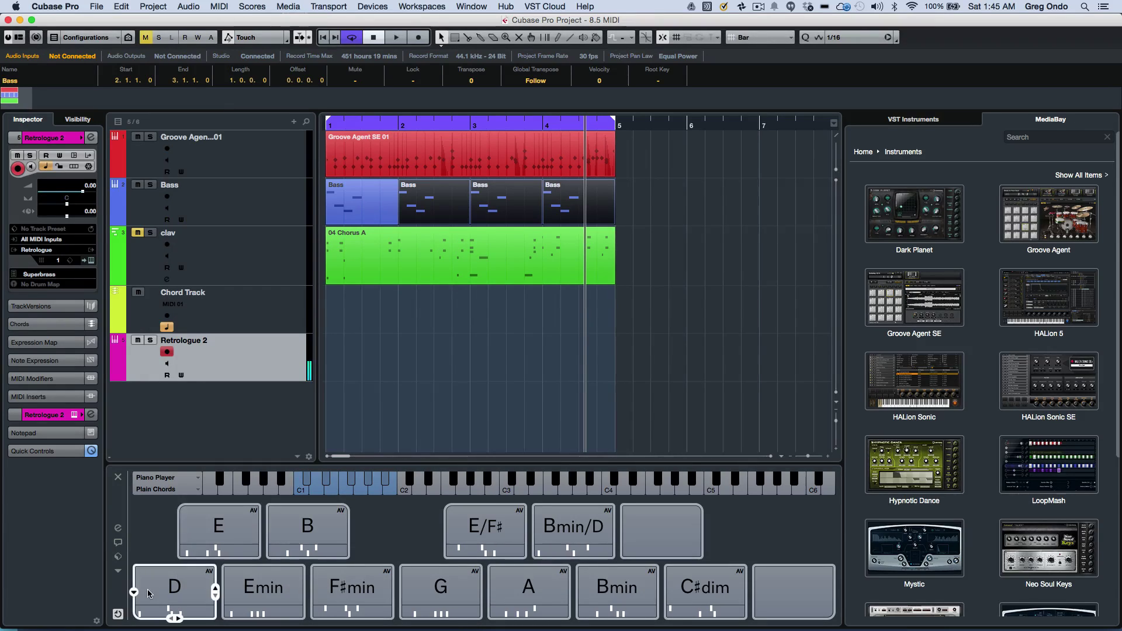
# Step: Place D, A, E and B chord pads on the Chord Track at bars 1–4, then play
pyautogui.moveTo(169, 581); pyautogui.dragTo(335, 331)
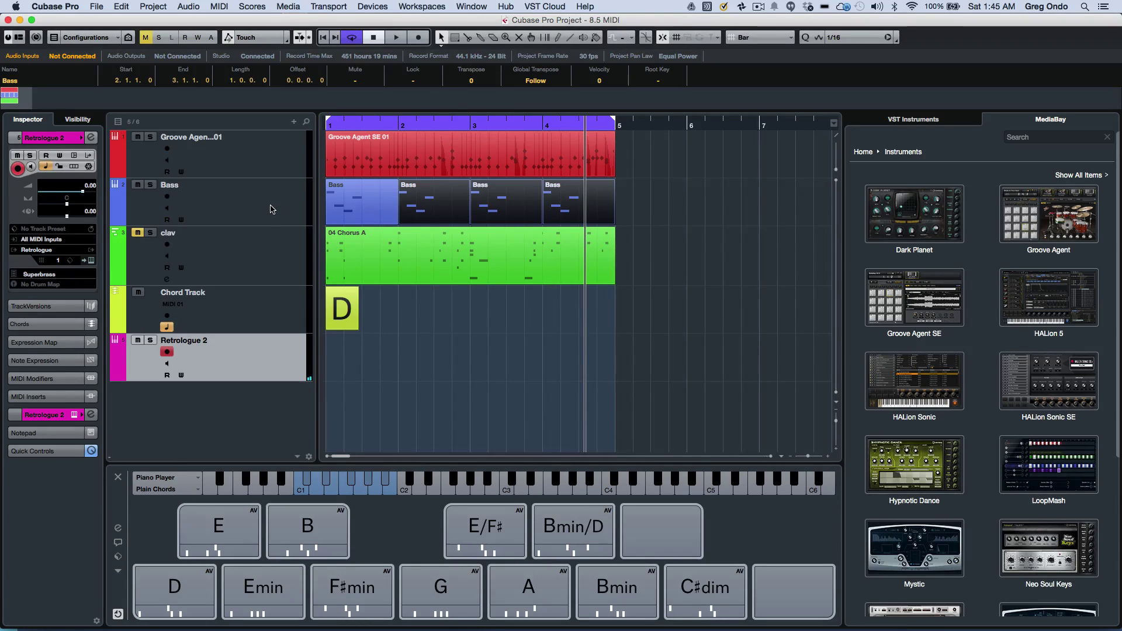
pyautogui.click(234, 205)
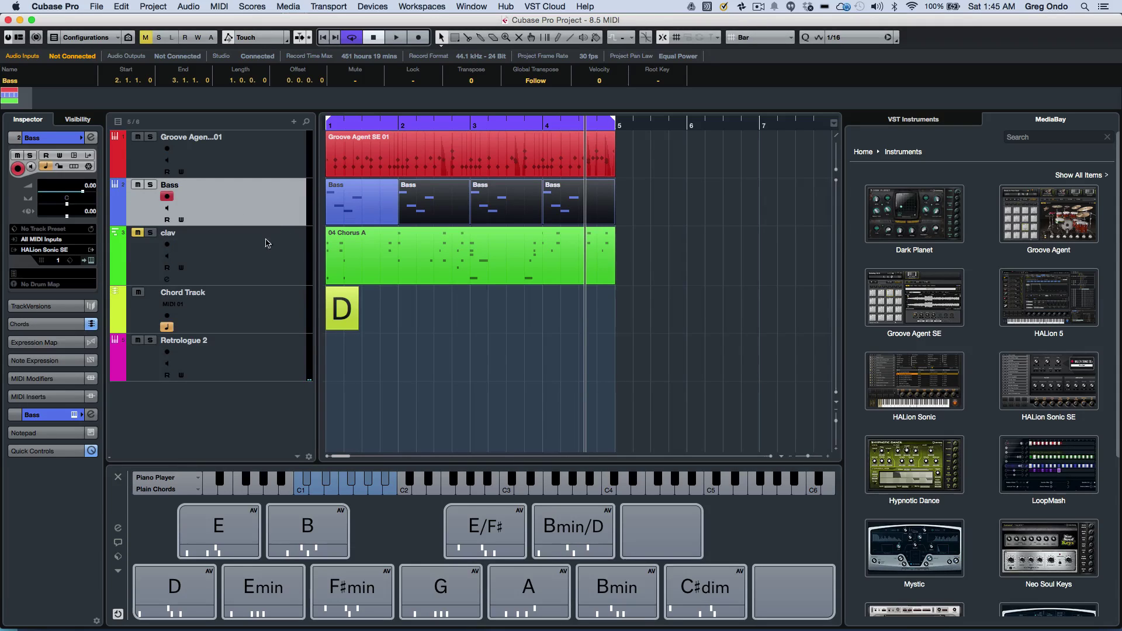
pyautogui.click(270, 256)
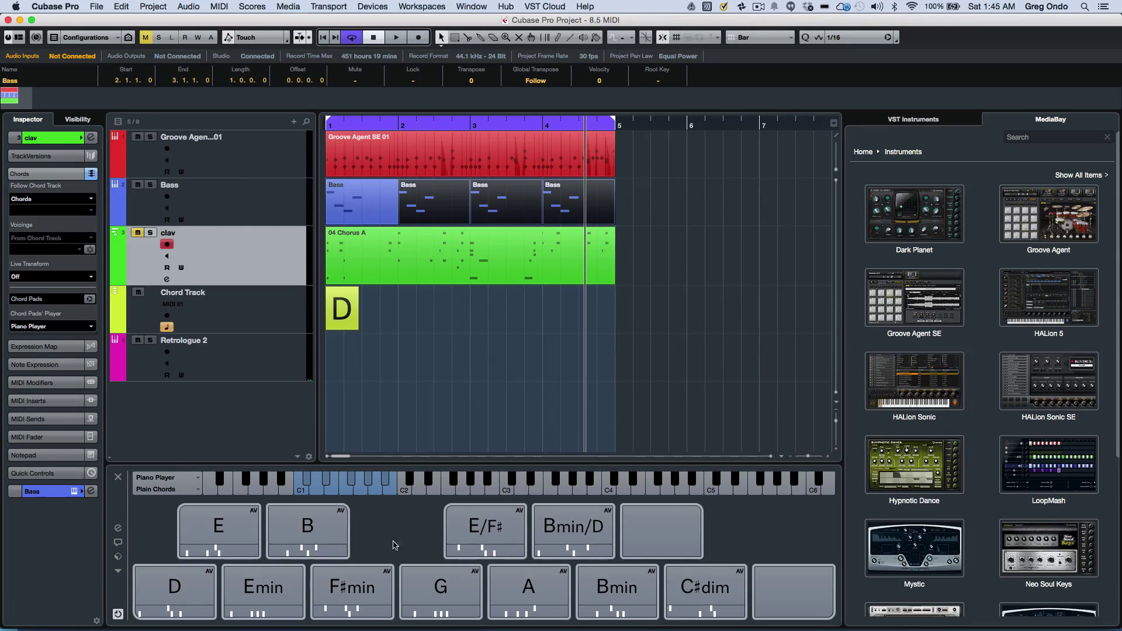
pyautogui.moveTo(529, 610); pyautogui.dragTo(412, 334)
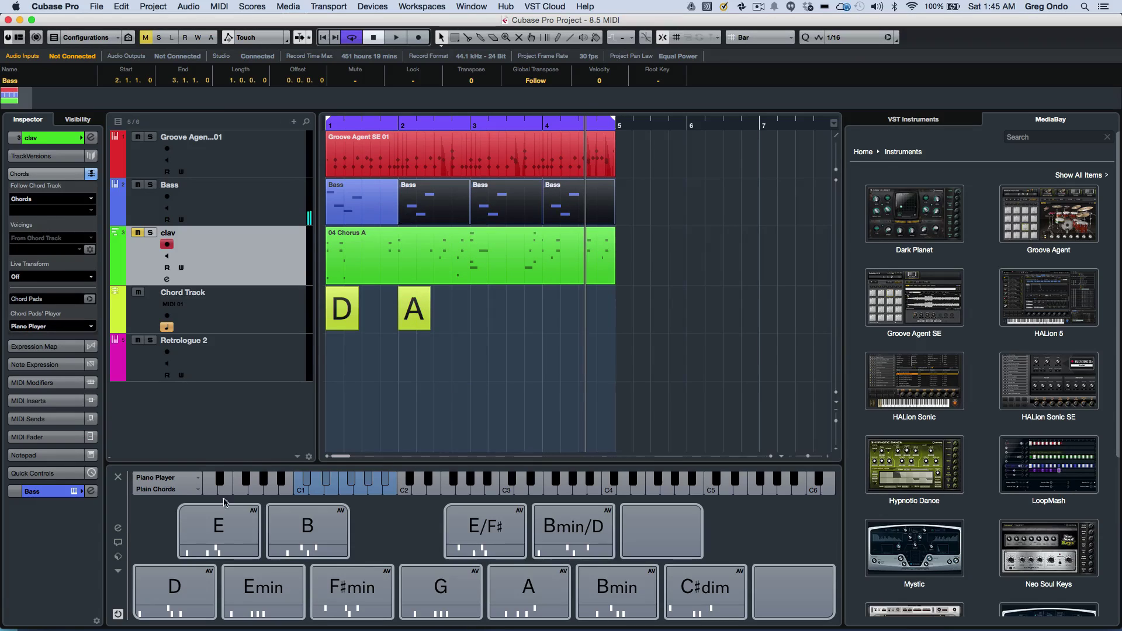
pyautogui.click(237, 518)
pyautogui.moveTo(237, 518); pyautogui.dragTo(478, 280)
pyautogui.click(307, 535)
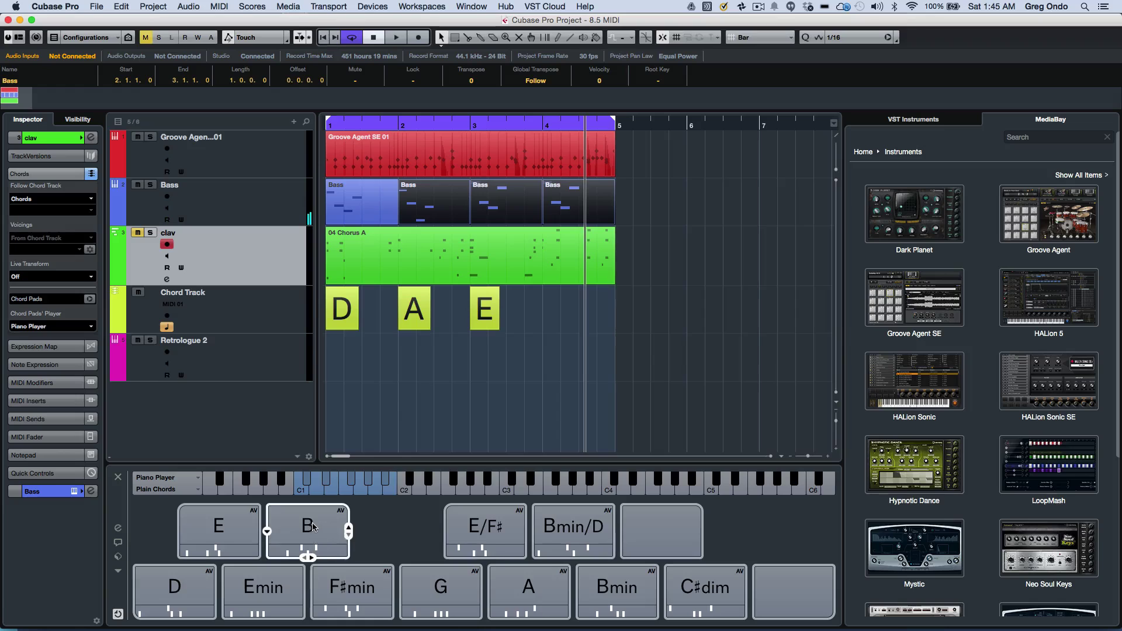
pyautogui.moveTo(307, 535); pyautogui.dragTo(556, 319)
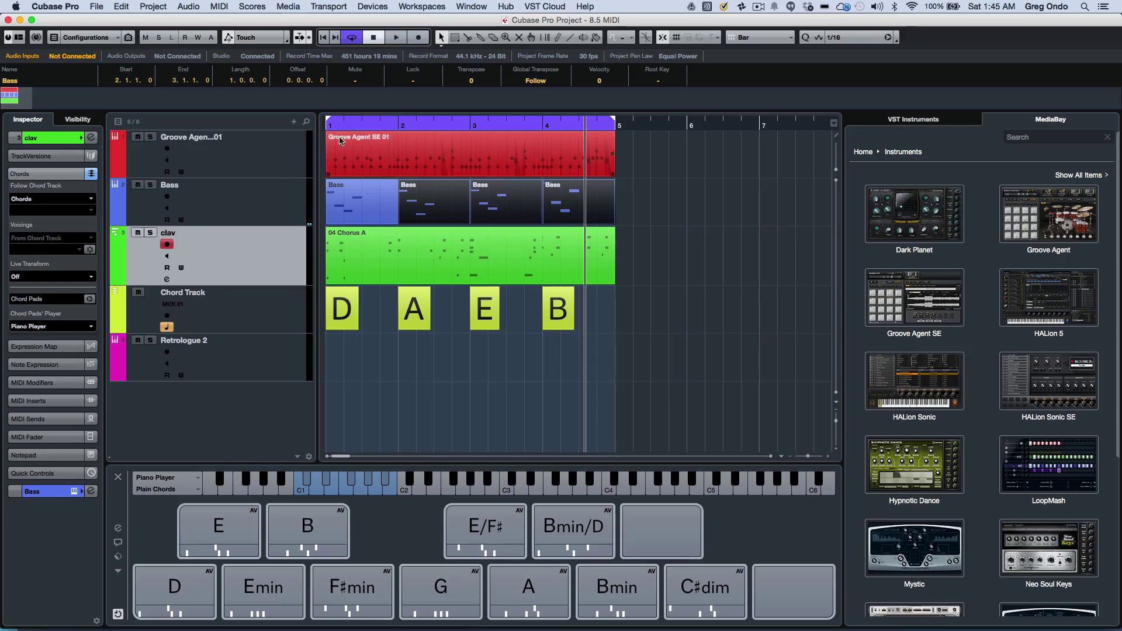
pyautogui.press('space')
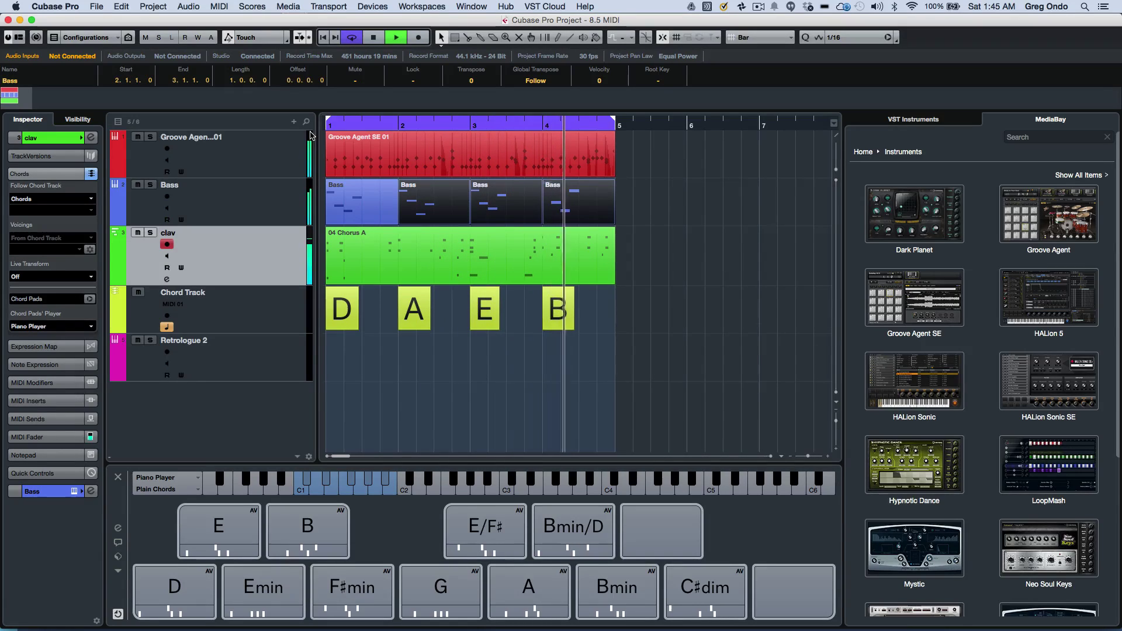
# Step: Stop playback, mute the clav track, and select the Retrologue 2 track
pyautogui.press('space')
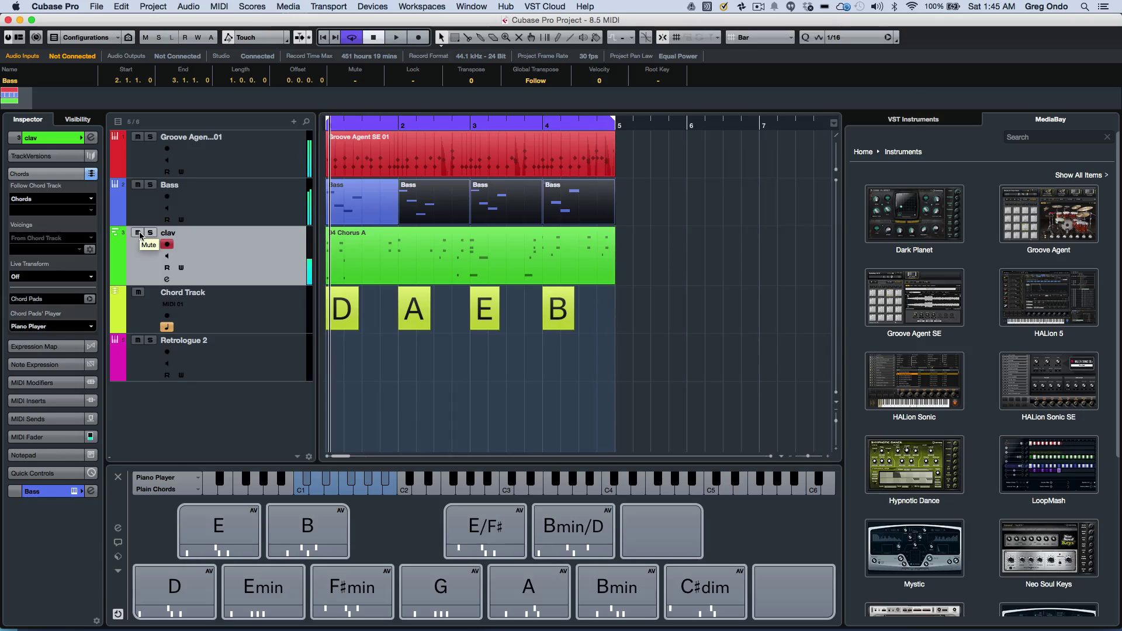
pyautogui.click(139, 233)
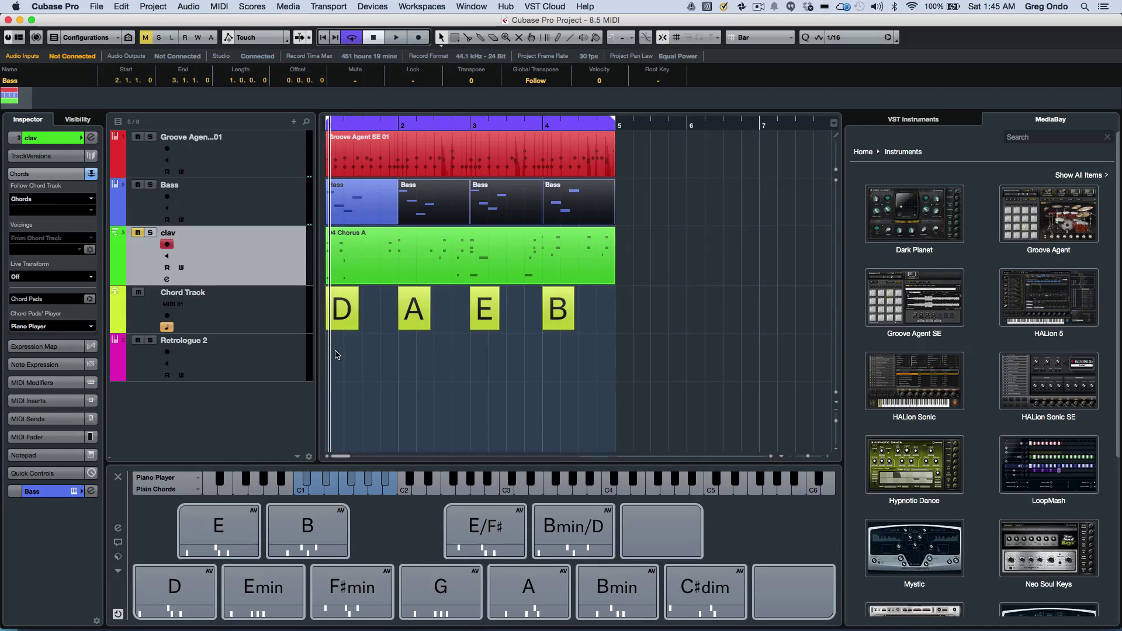
pyautogui.click(274, 357)
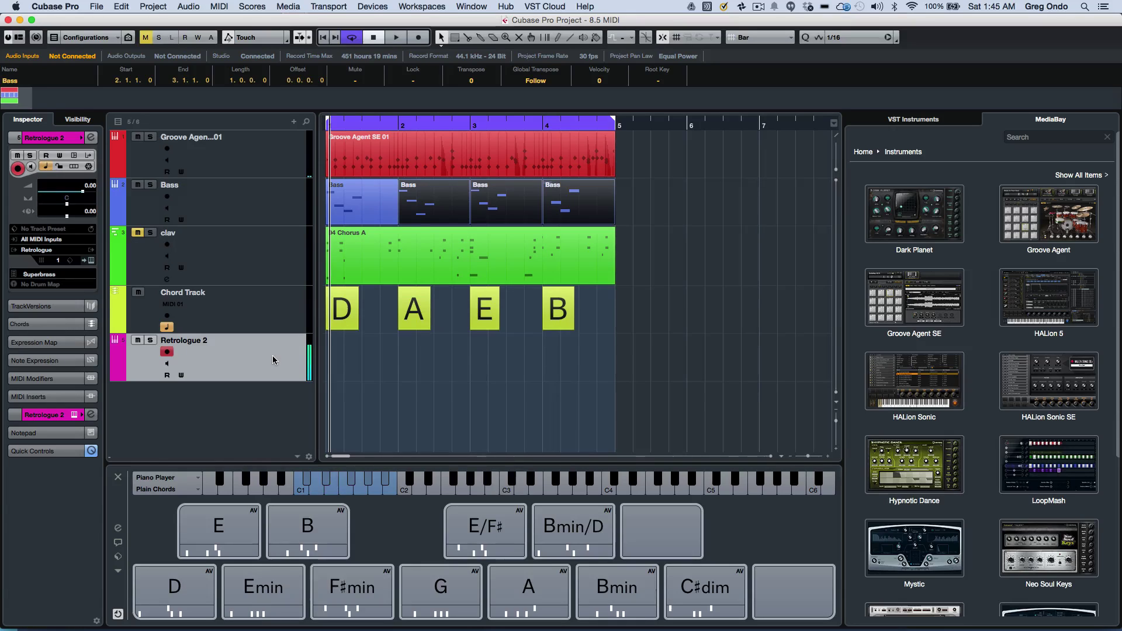
# Step: Switch the chord pads' player mode to Sections and display the Piano Player settings
pyautogui.click(156, 490)
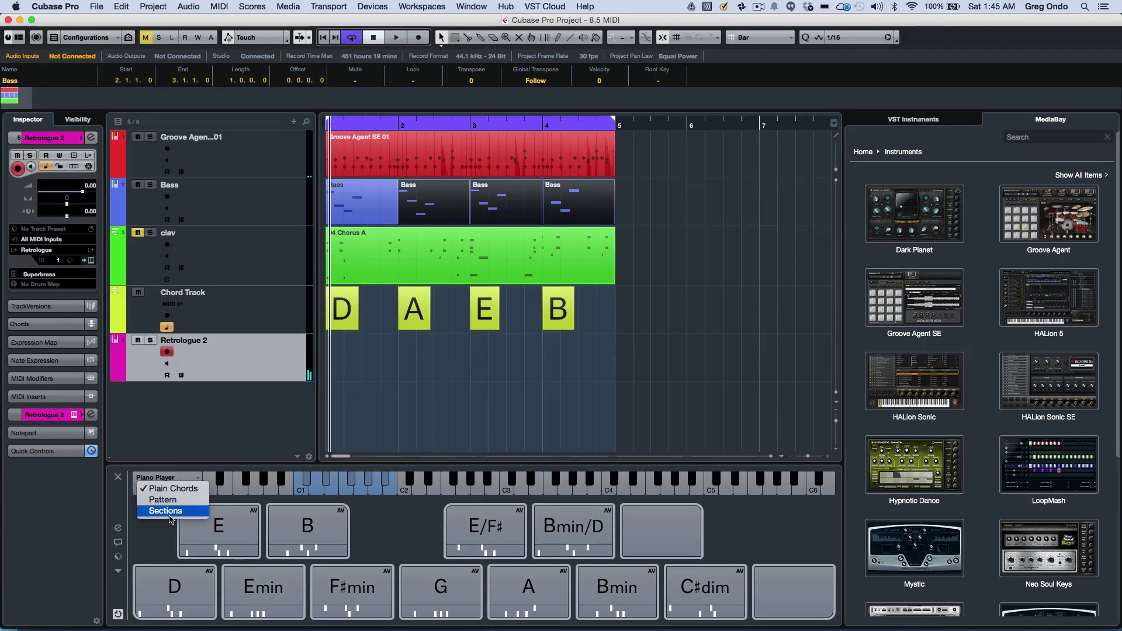
pyautogui.click(167, 511)
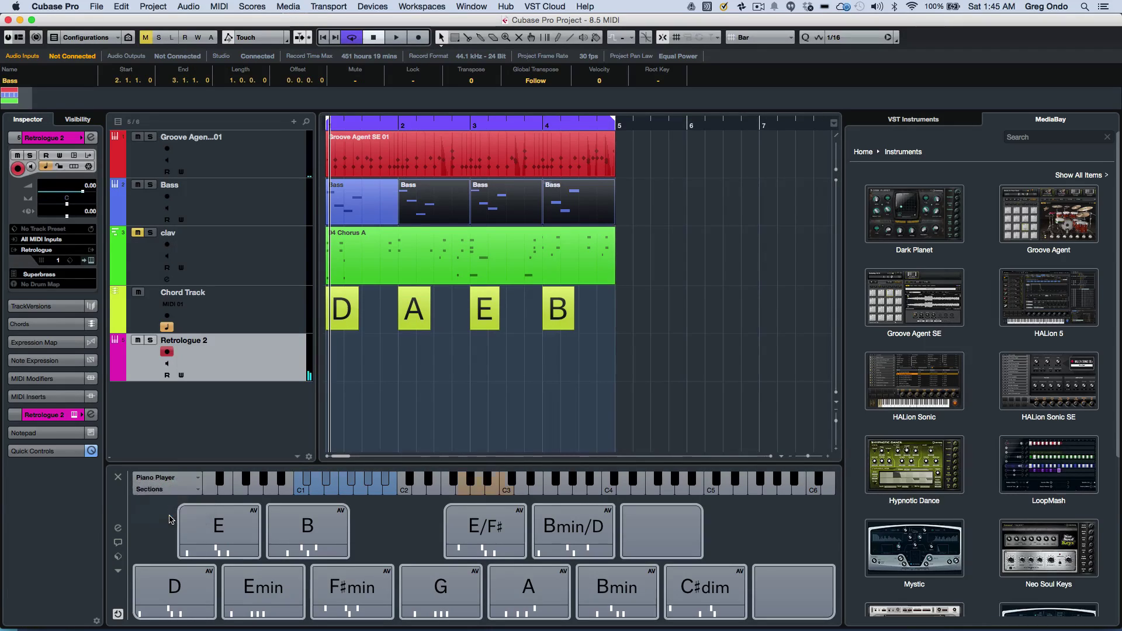
pyautogui.click(119, 541)
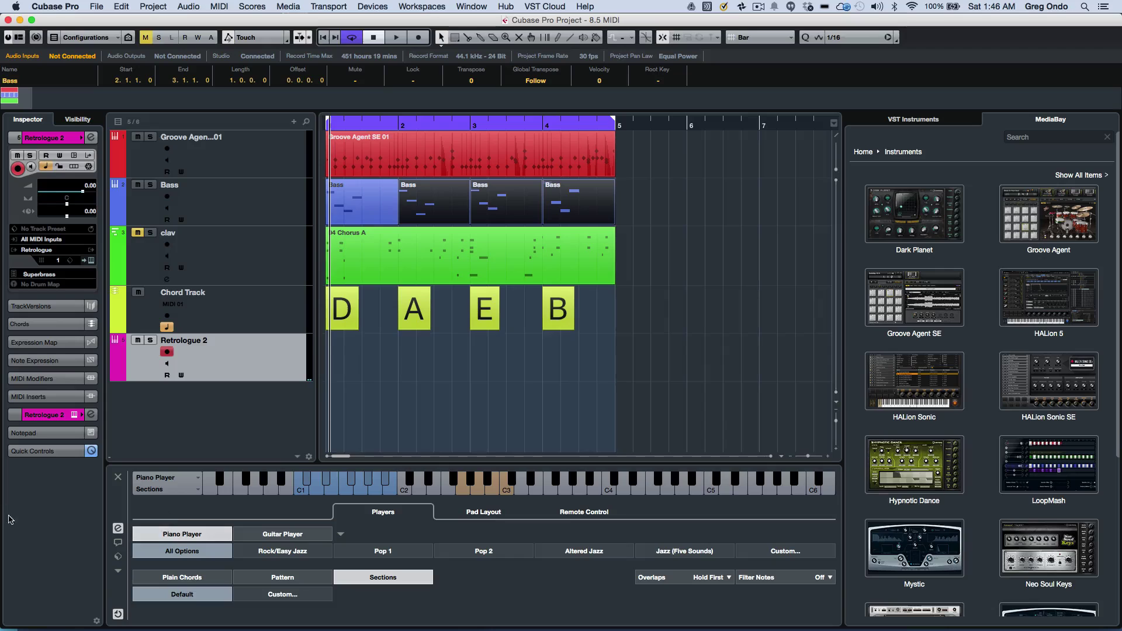
# Step: Hide the chord pad player settings to return to the pad grid
pyautogui.click(118, 528)
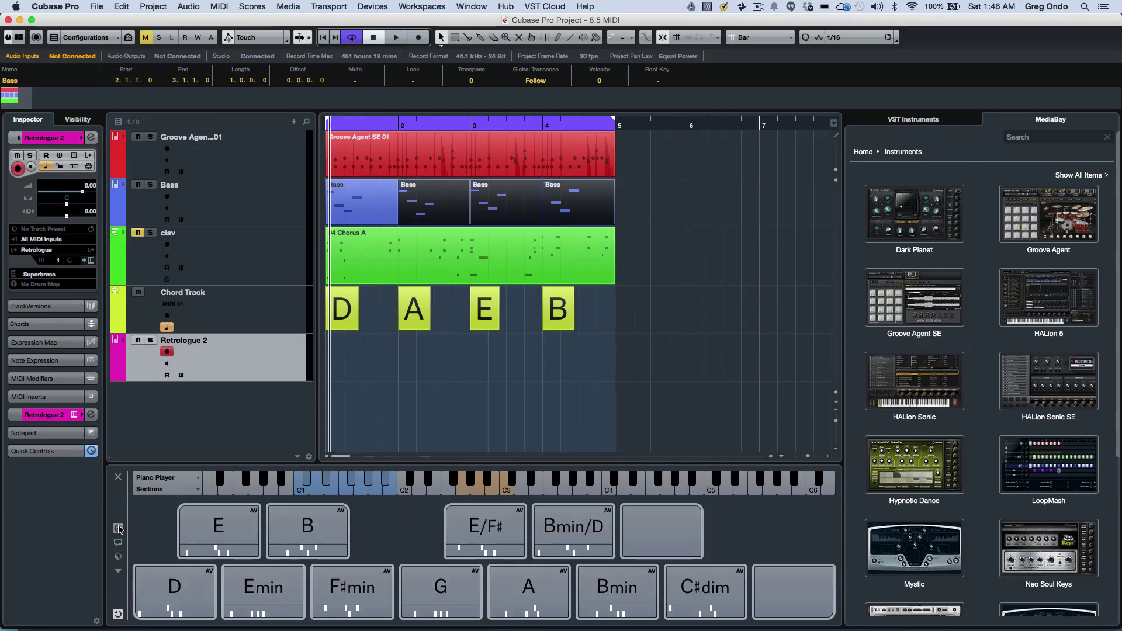
# Step: Record a four-bar Retrologue 2 part of D, A, E and B chord pads from bar 1
pyautogui.click(419, 38)
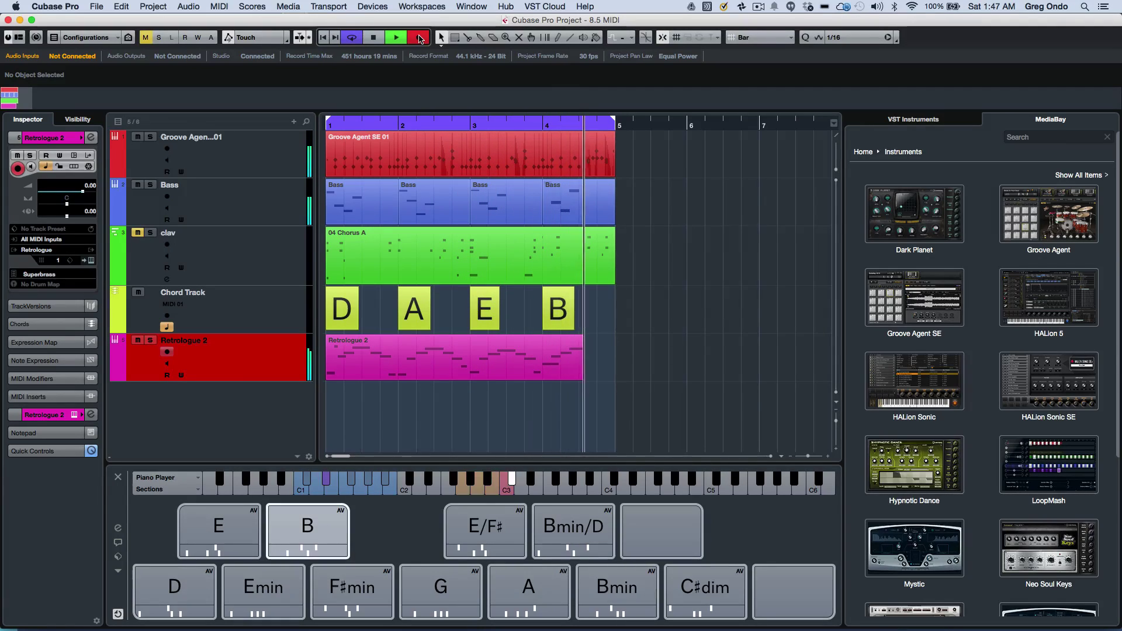
pyautogui.press('space')
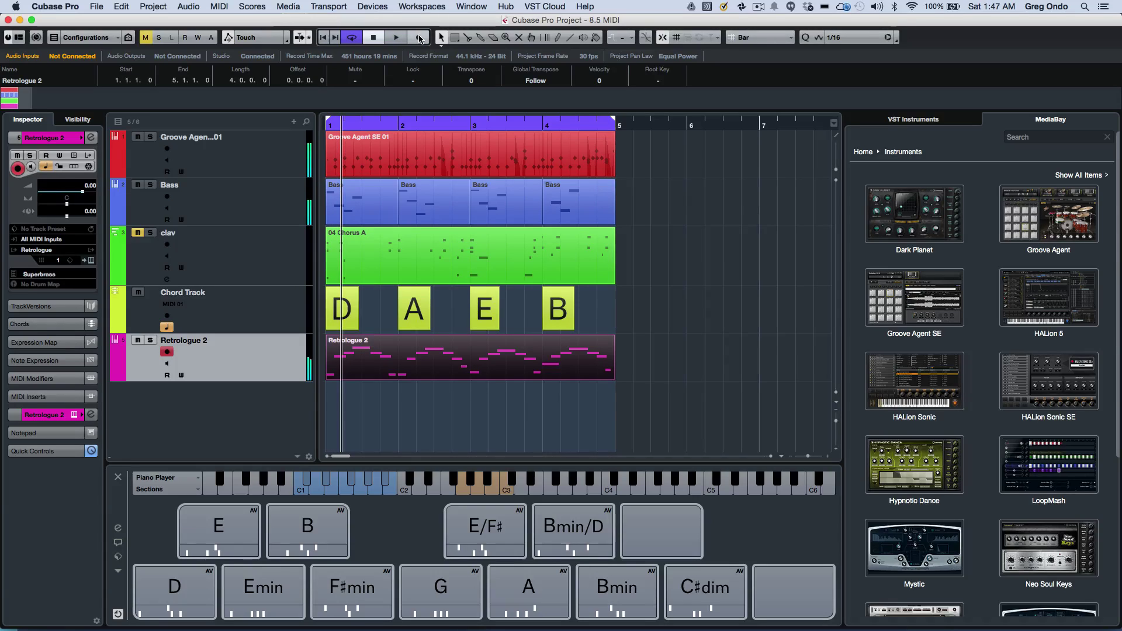